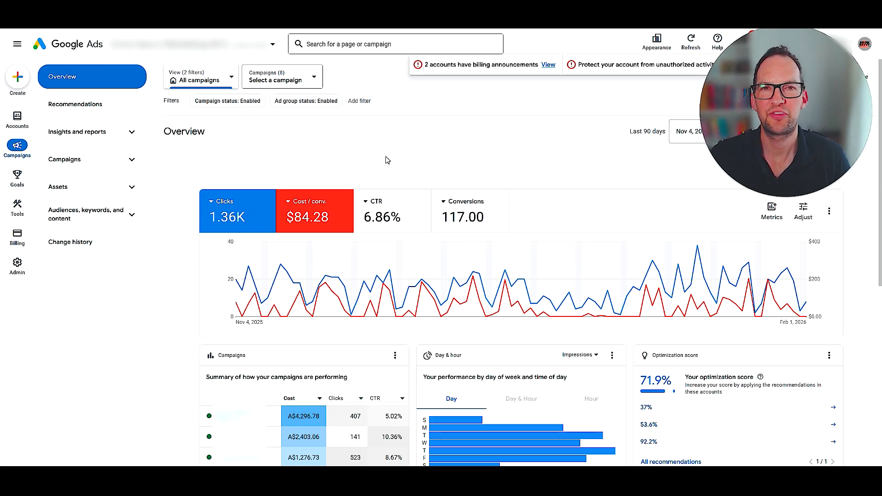
- Go to the conversion goals summary and start creating a new conversion action
mouse_move(28, 183)
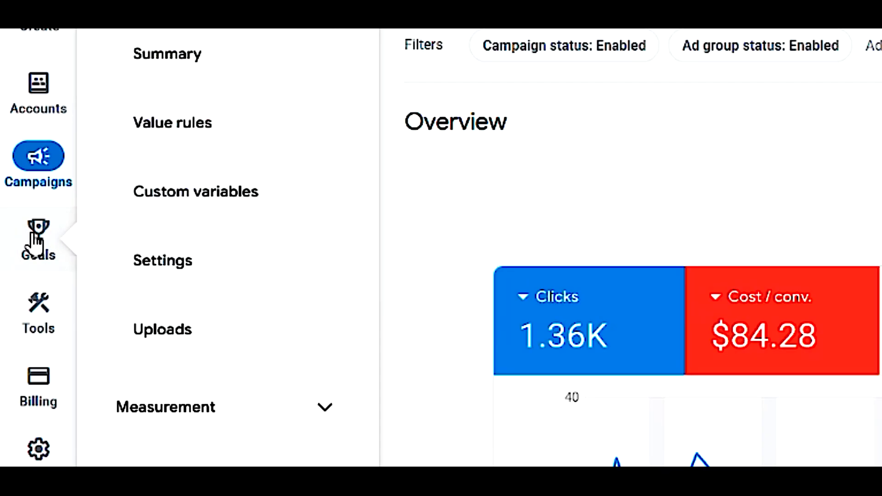
click(168, 53)
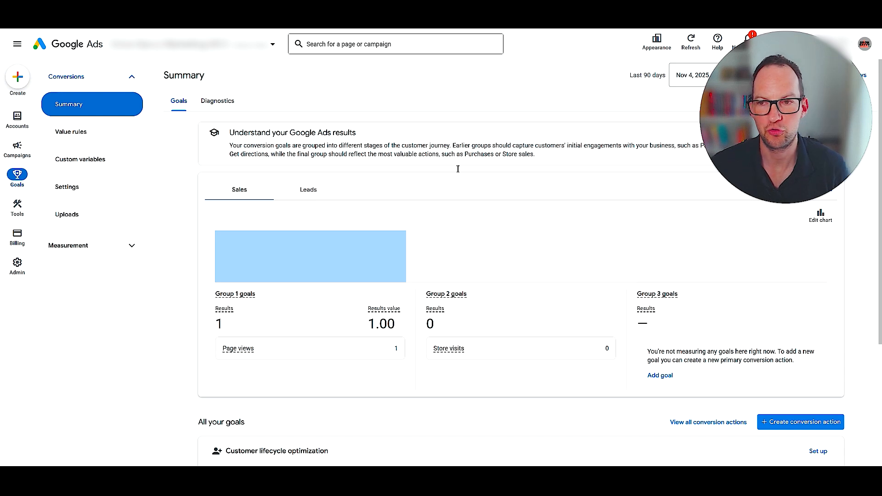
scroll(500, 282, down, 4)
scroll(505, 317, up, 2)
scroll(506, 318, up, 2)
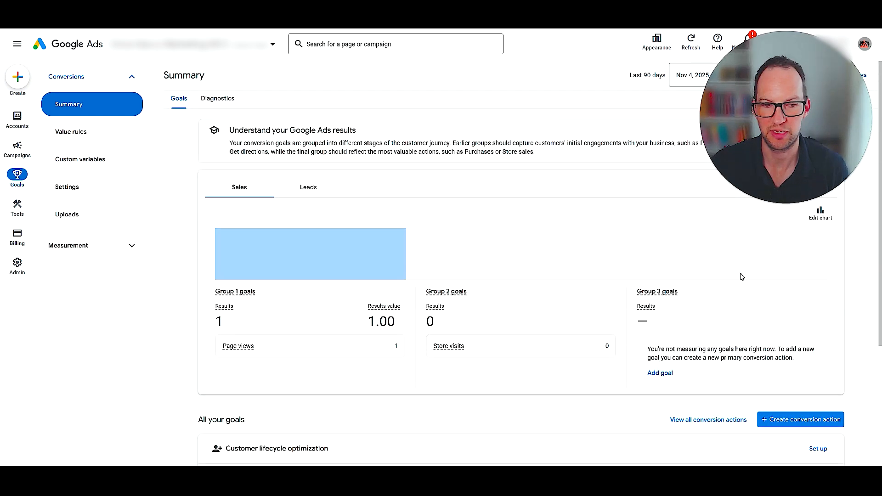
click(791, 420)
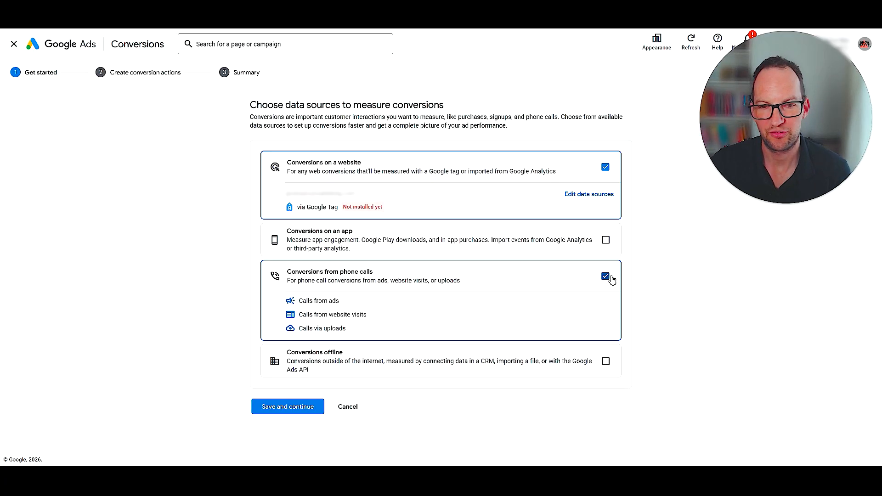
- Include conversions from phone calls alongside website conversions as data sources and continue to the conversion category choice
click(604, 276)
click(605, 276)
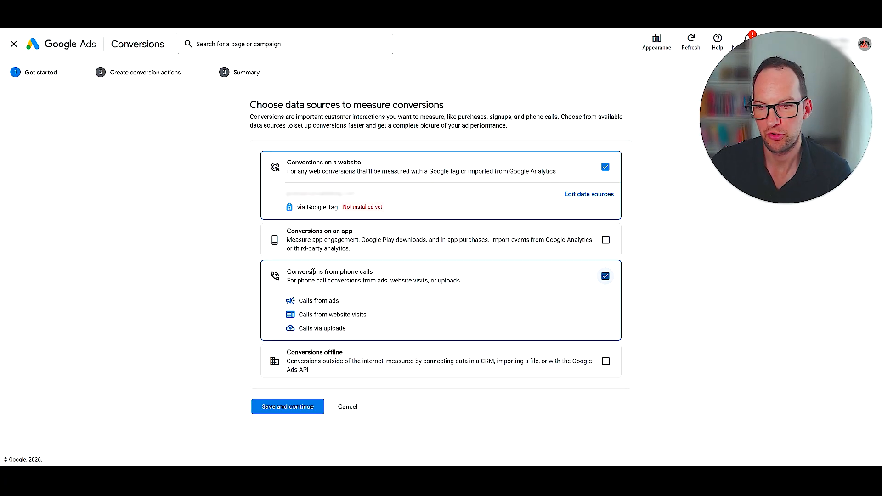
click(275, 411)
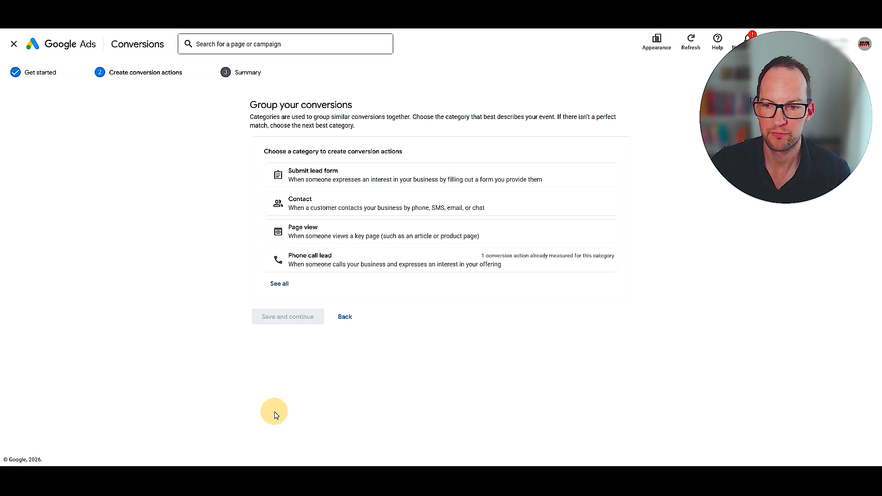
- Choose the Phone call lead category and create a conversion with Calls from ads as its data source
click(332, 264)
click(434, 195)
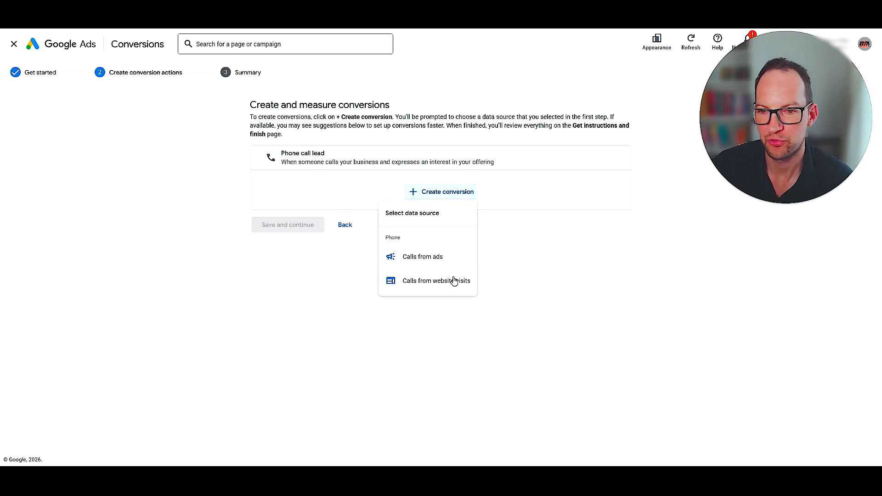
click(458, 263)
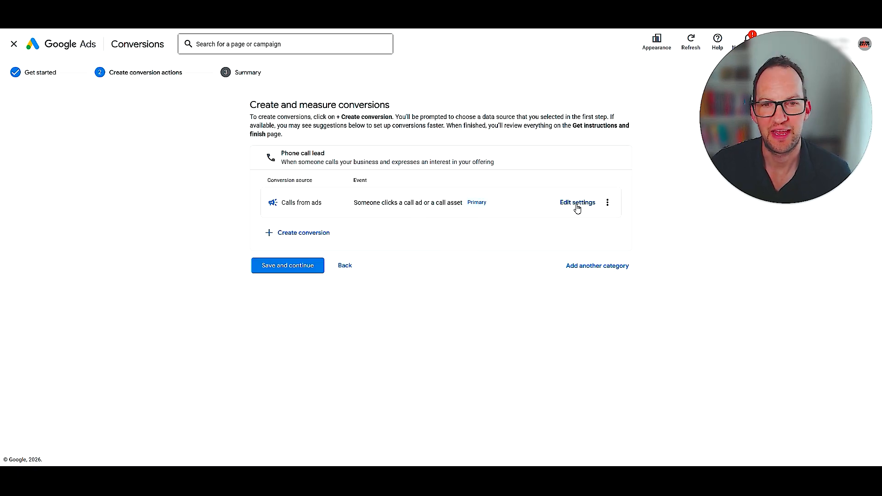
- Open the conversion's settings and rename it "Calls from ads (extensions)"
click(577, 202)
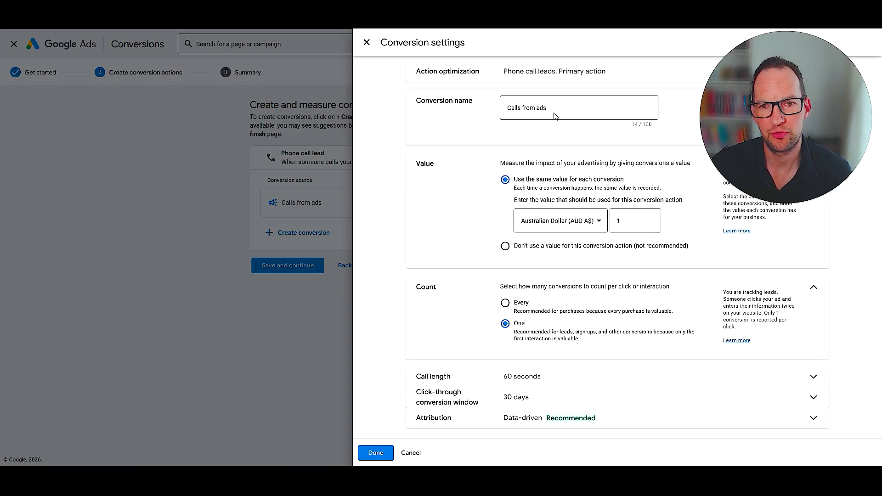
click(546, 108)
text((extensions))
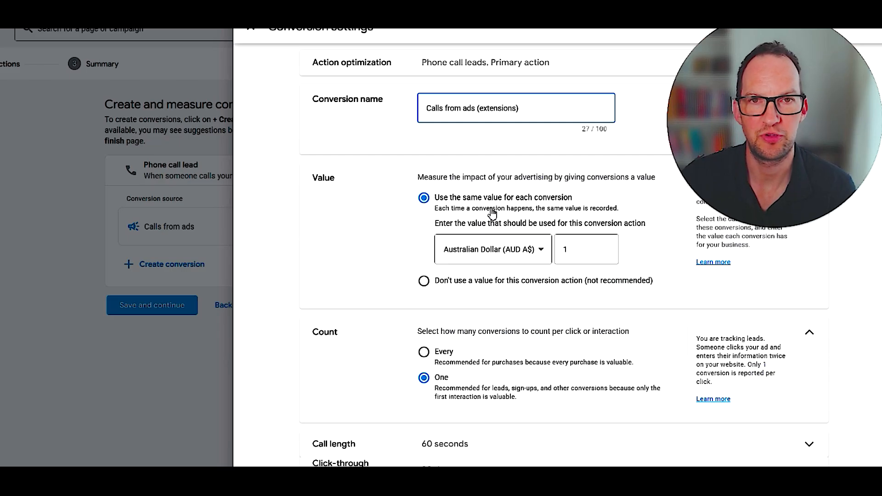
- Set the conversion action to use no value and keep its count at One per interaction
click(423, 281)
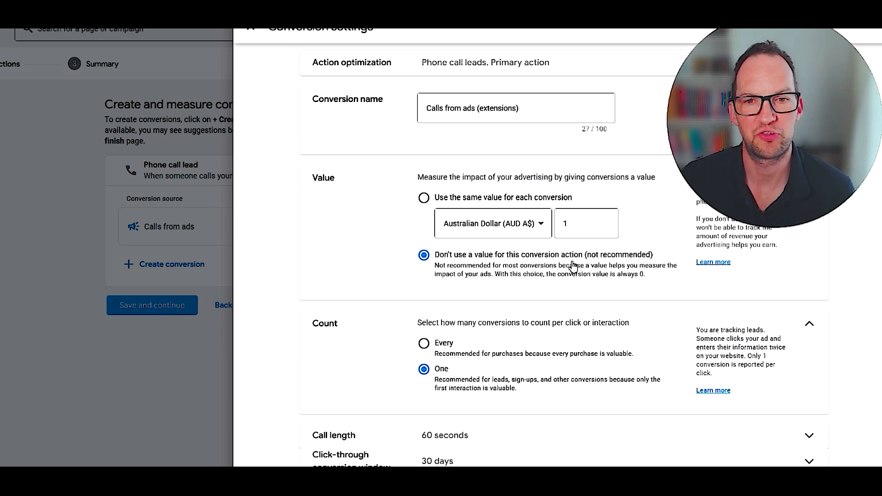
drag(421, 322, 646, 321)
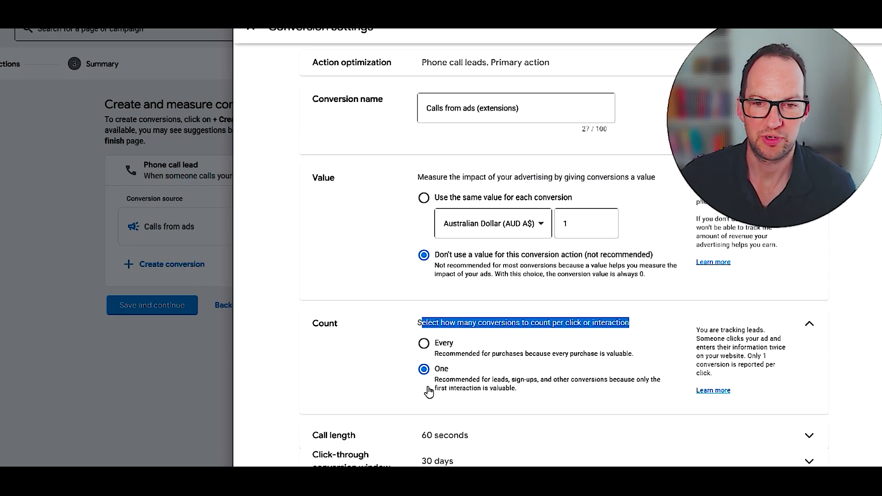
click(402, 377)
drag(432, 368, 448, 366)
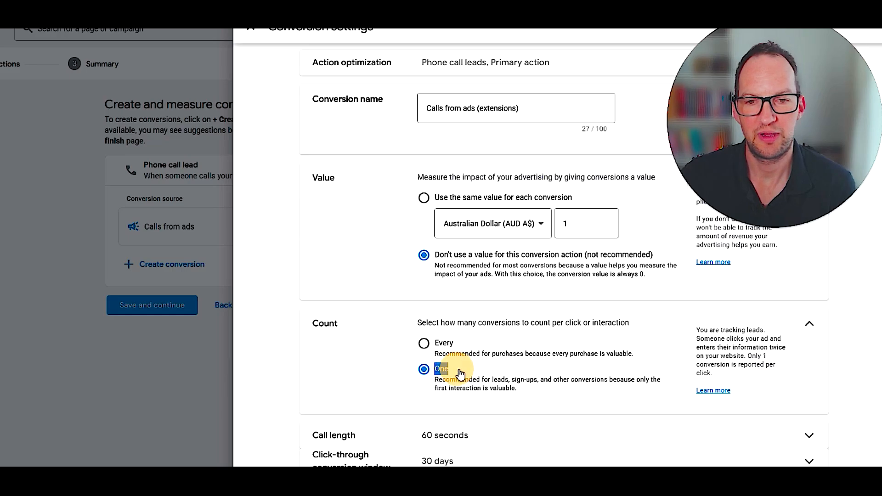
click(486, 376)
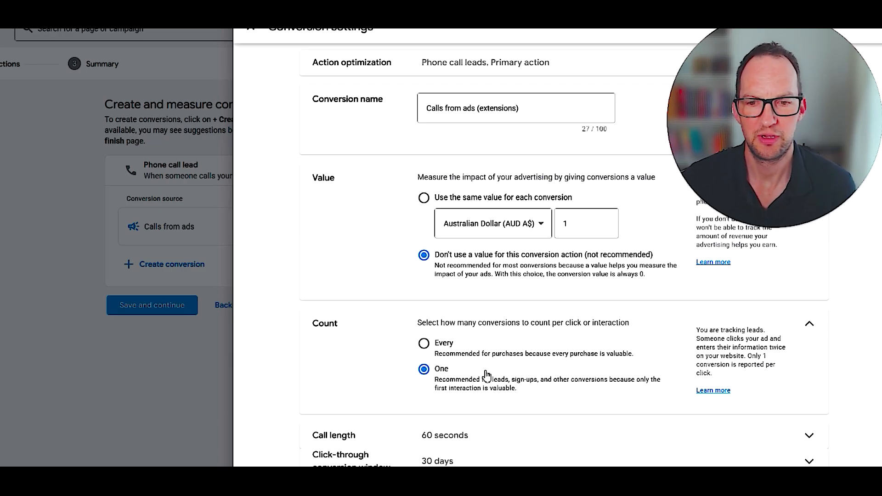
- Set the minimum call length that counts as a conversion to 30 seconds
click(419, 432)
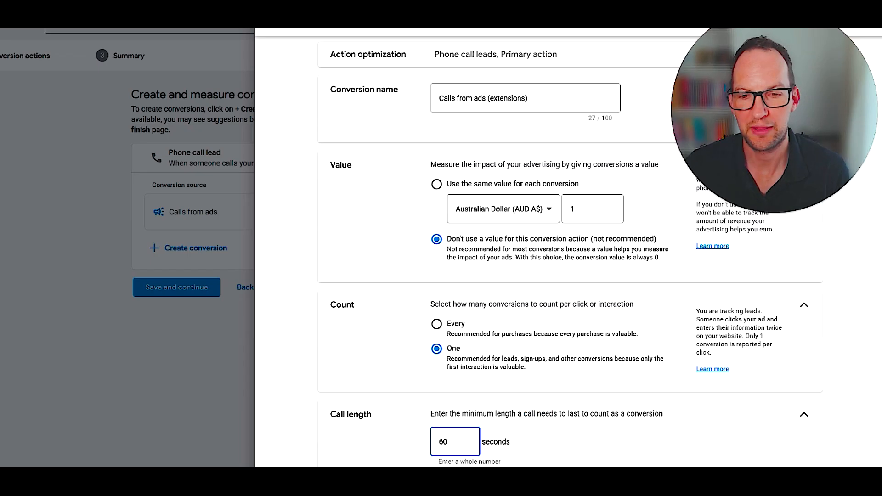
drag(464, 439, 416, 449)
text(30)
click(376, 444)
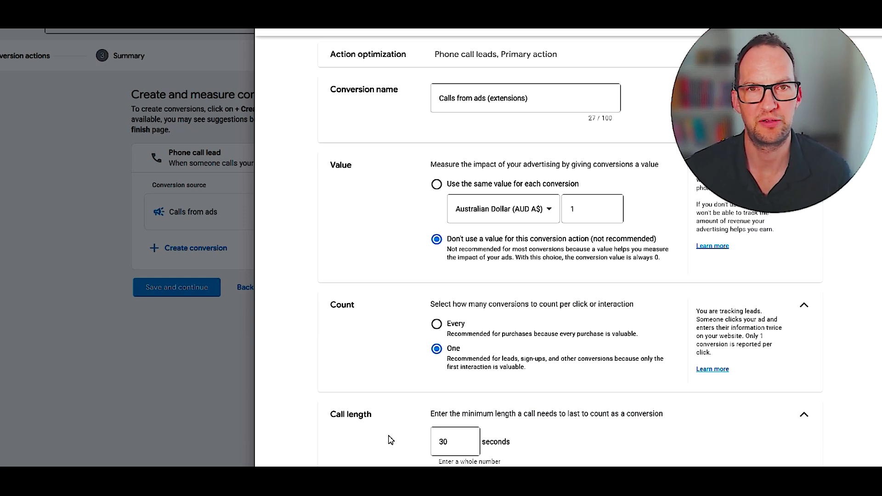
- Keep the 30-day click-through window and Data-driven attribution, and save the conversion action
scroll(418, 407, down, 3)
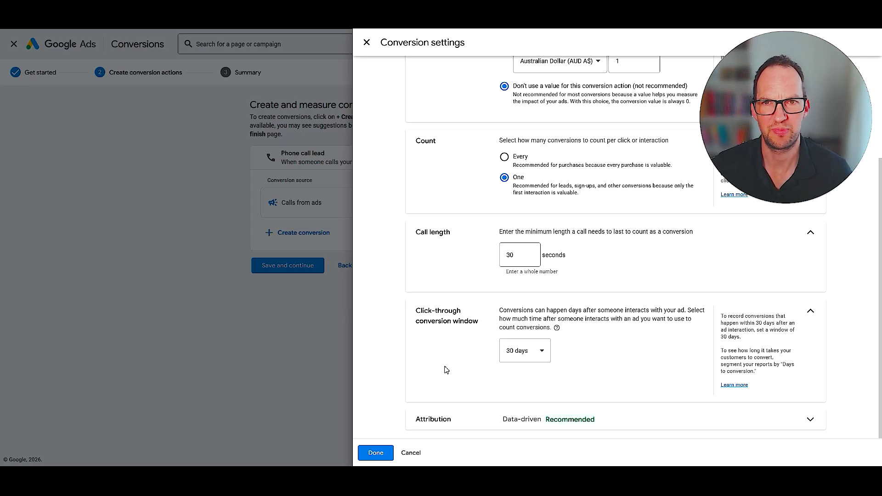
click(549, 418)
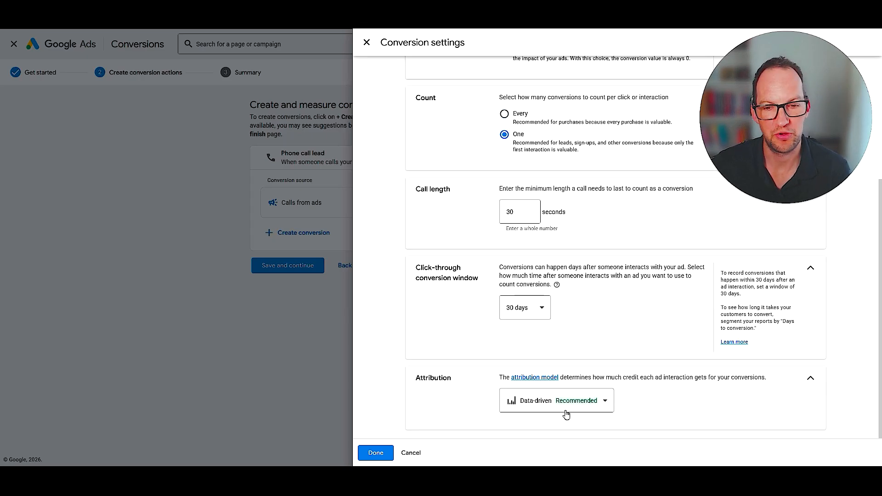
click(562, 406)
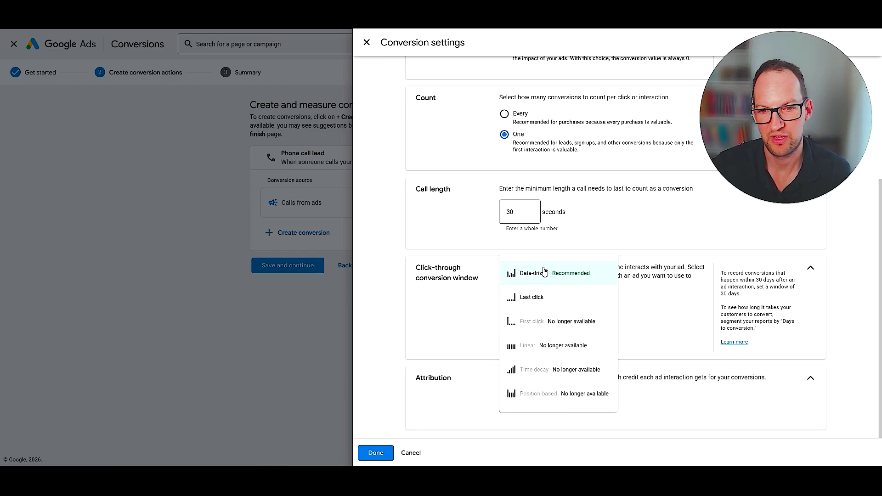
click(374, 454)
click(288, 265)
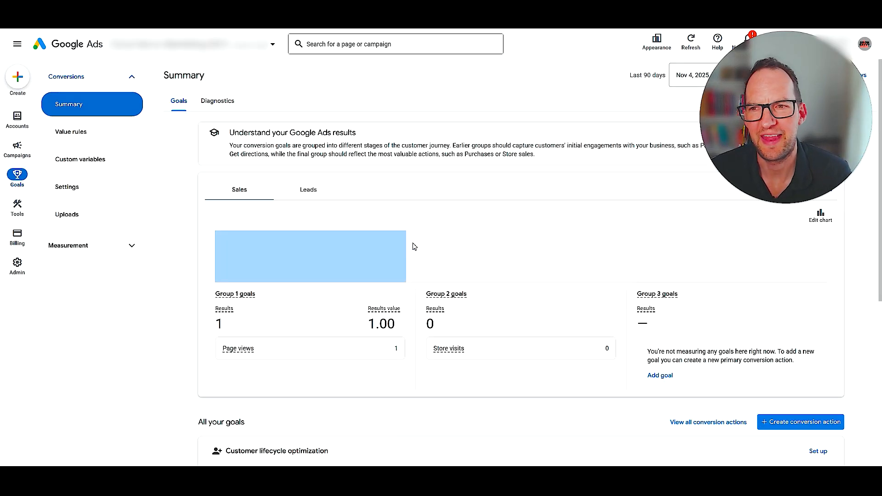
- Expand the Phone call lead goal on the conversions summary to examine its conversion actions
scroll(551, 220, down, 6)
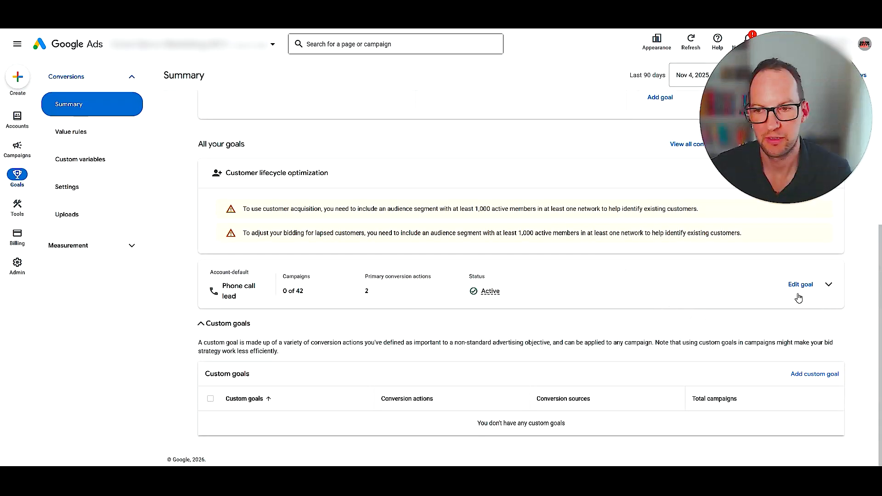
click(829, 285)
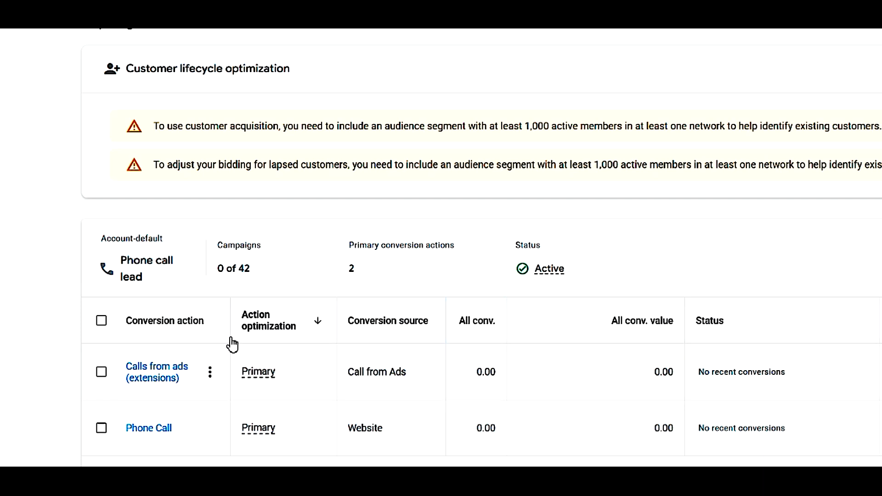
mouse_move(776, 366)
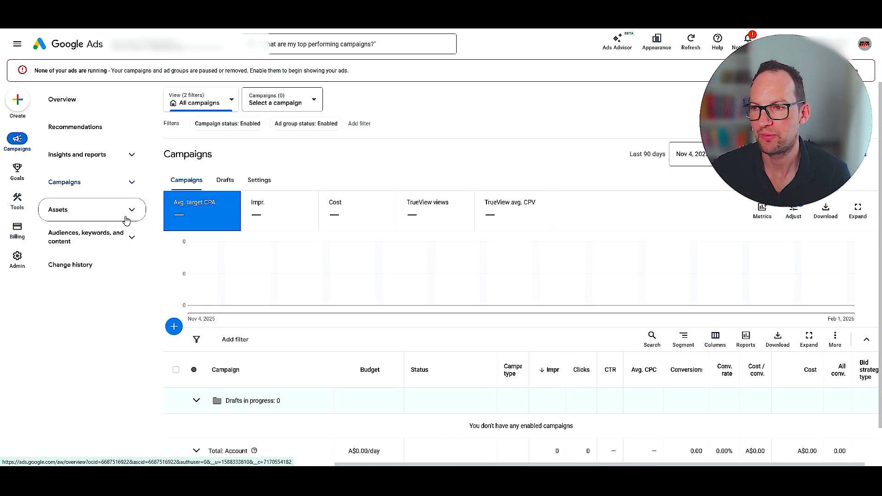
- Go to the campaign assets and start a new call asset added at the Account level
click(122, 209)
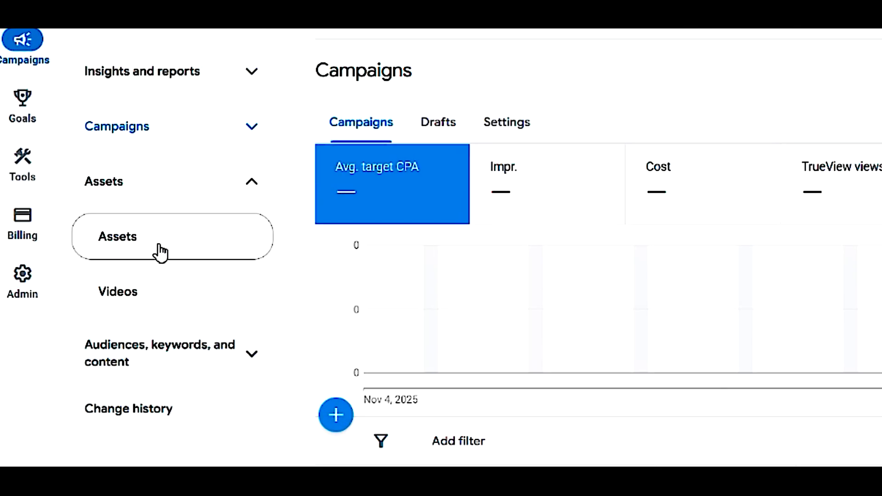
click(156, 248)
click(508, 252)
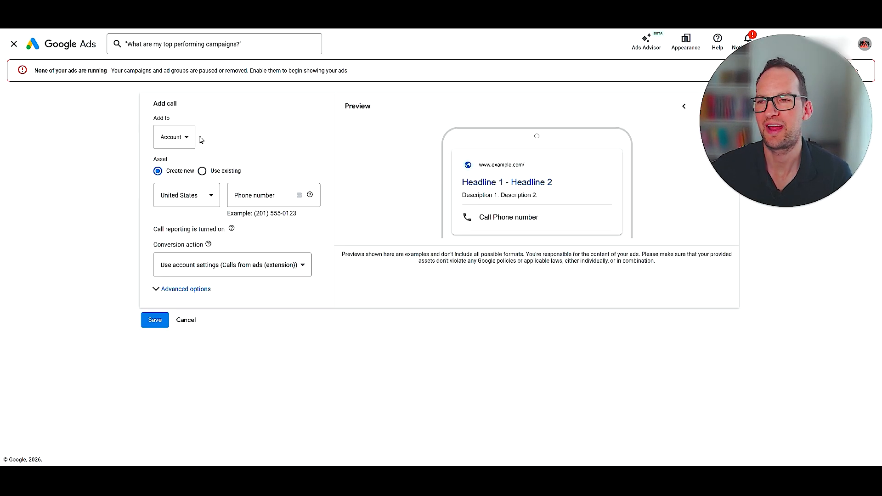
click(164, 139)
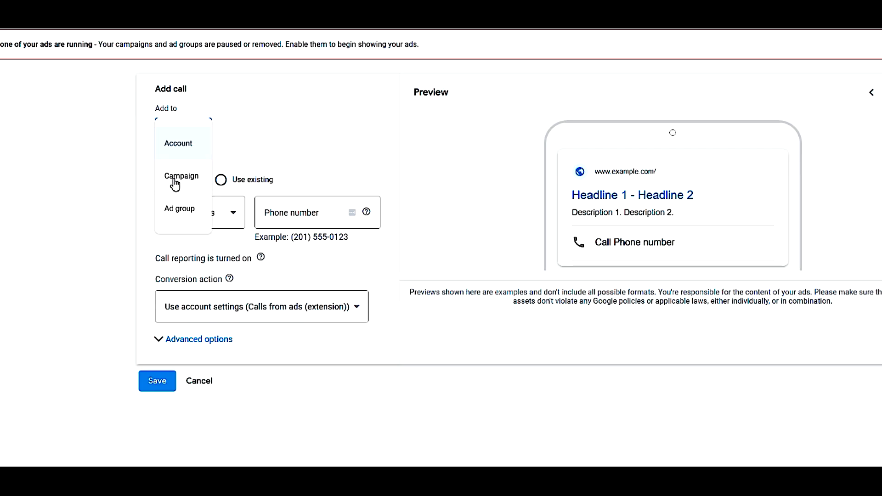
click(188, 143)
- Set the country of the call asset's phone number to Australia
click(200, 215)
scroll(199, 297, up, 15)
click(225, 416)
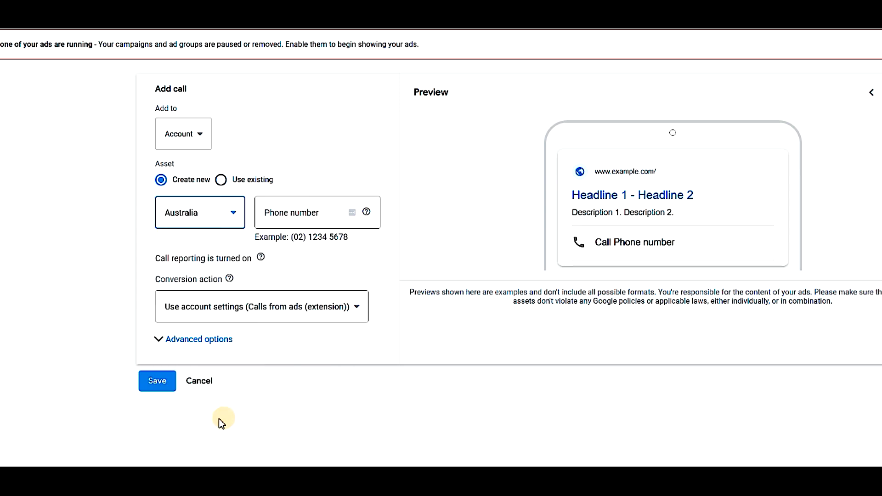
- Enter the call asset's phone number and set its conversion action to Calls from ads (extension)
click(305, 203)
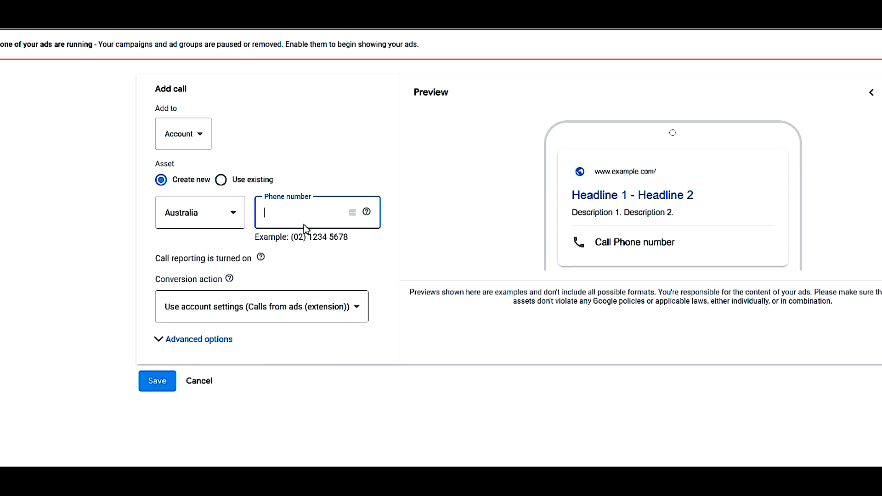
text(1234 1234)
key(Tab)
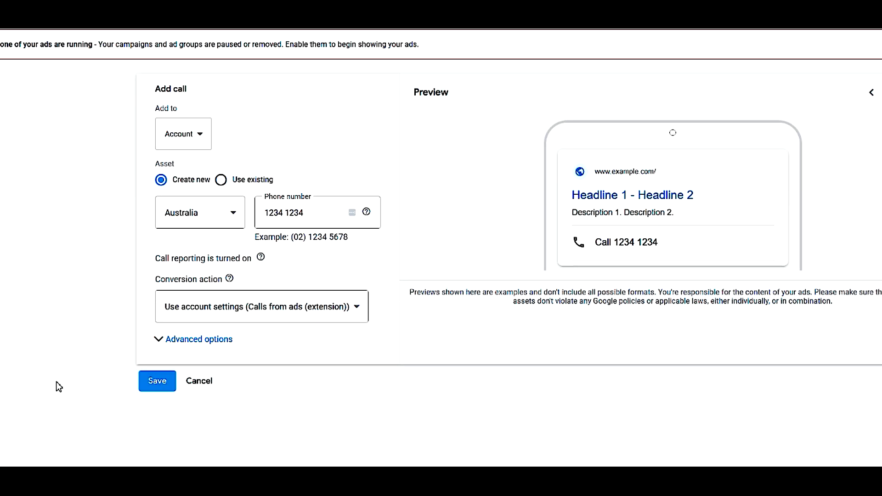
click(218, 315)
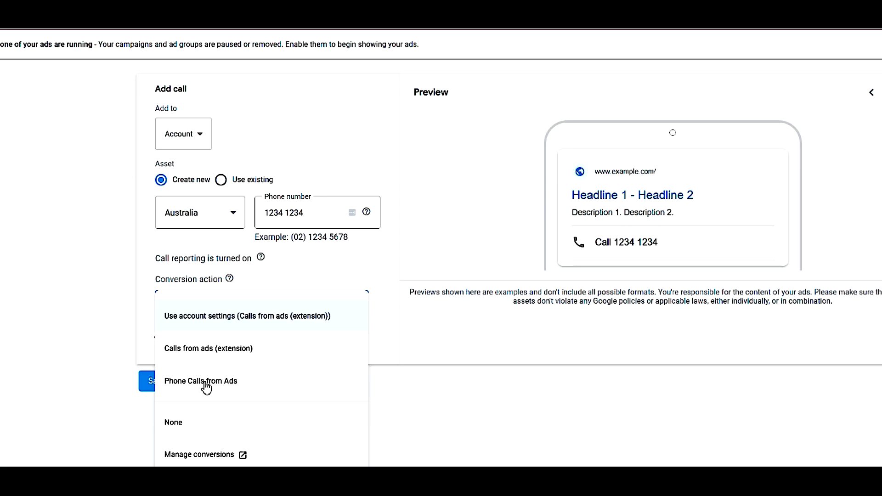
click(199, 355)
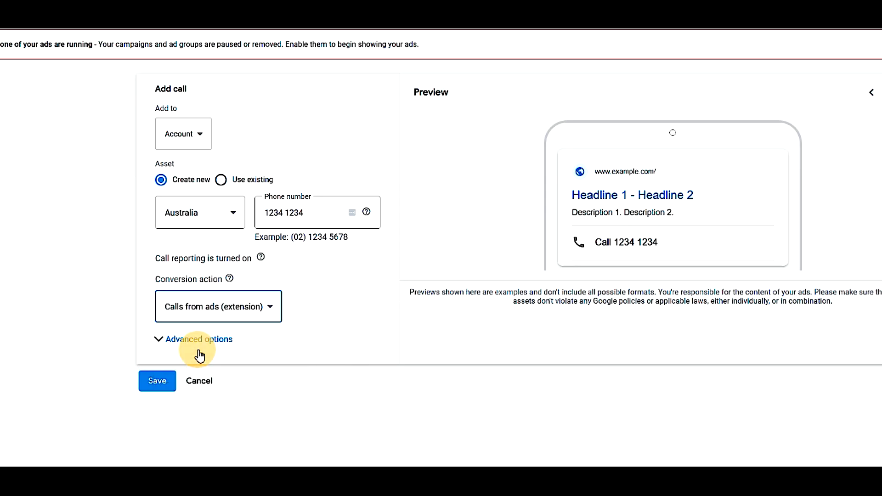
- Schedule the call asset for Mondays - Fridays from 9:00 AM to 5:00 PM in the advanced options and save it
click(198, 346)
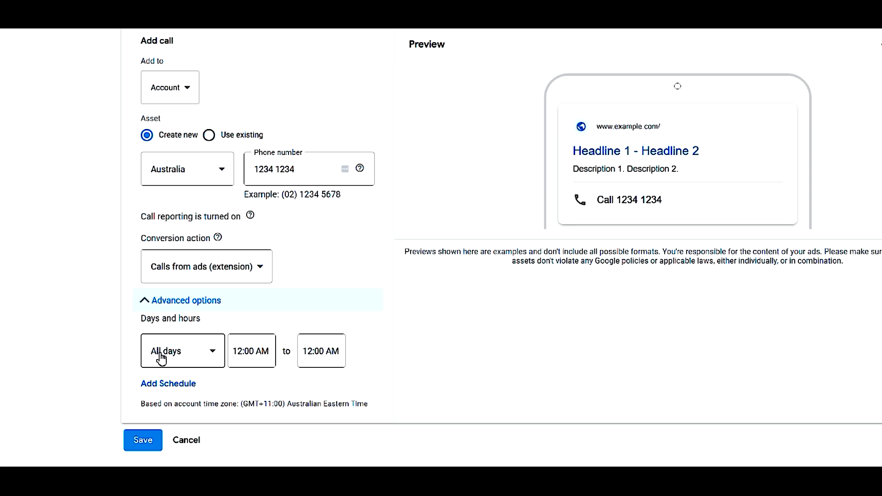
click(186, 351)
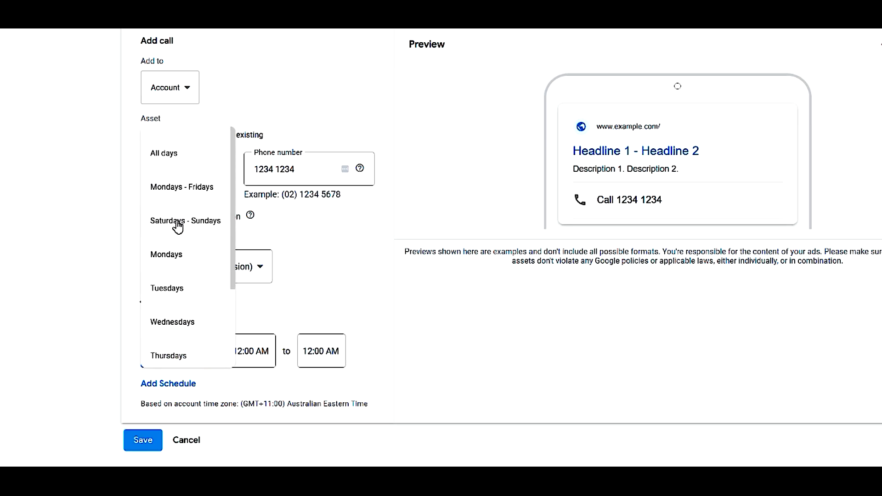
click(176, 189)
click(265, 352)
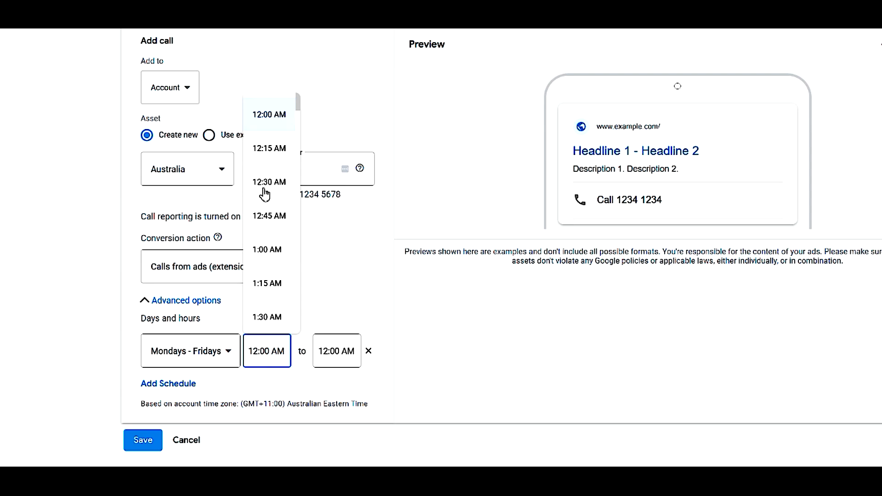
scroll(276, 206, down, 10)
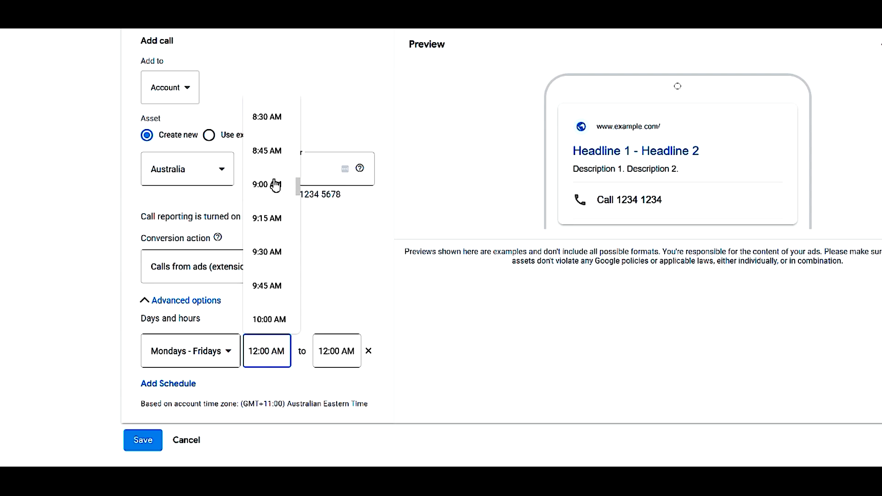
click(274, 183)
click(337, 353)
scroll(340, 257, down, 15)
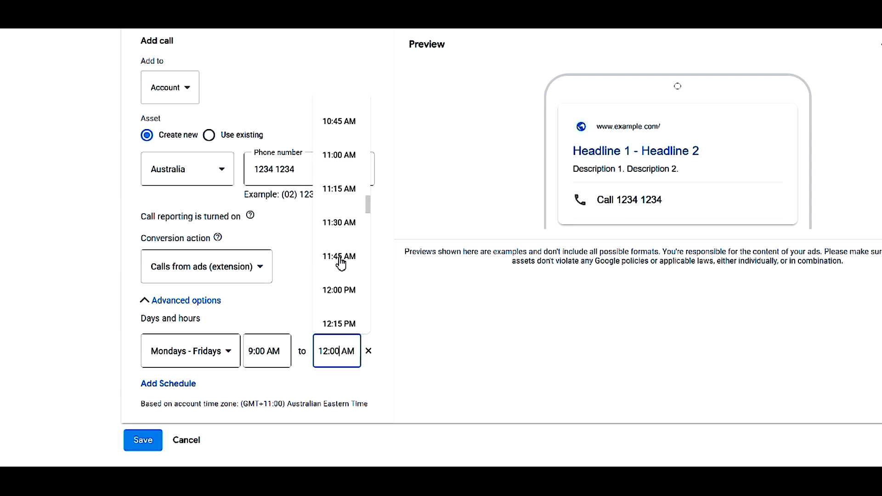
scroll(345, 290, down, 8)
click(338, 196)
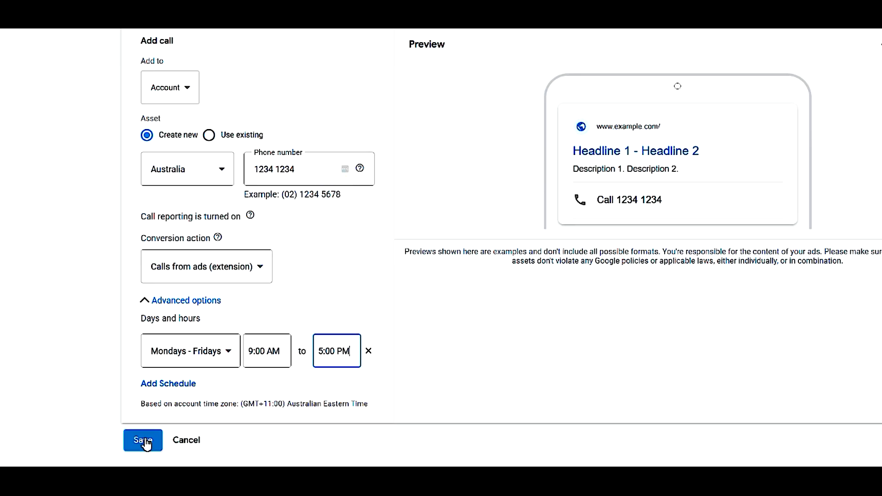
click(143, 441)
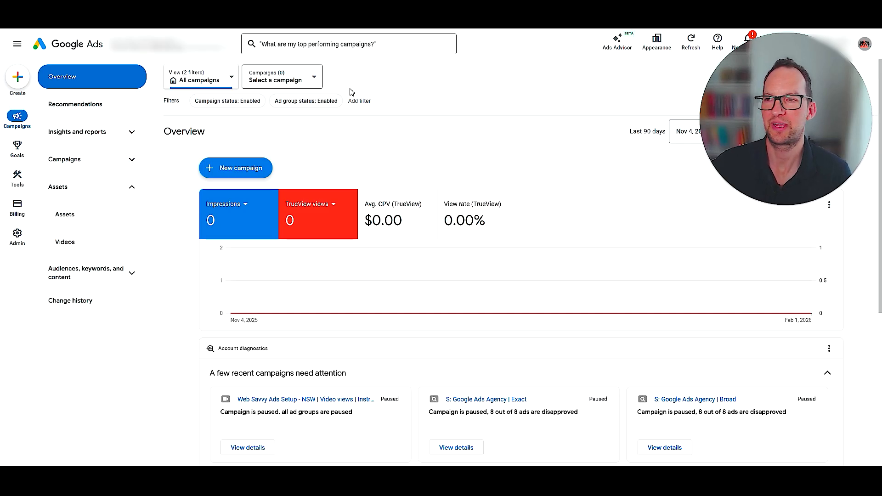
- Open the settings of the Calls from ads (extension) conversion action from the conversions summary
mouse_move(17, 148)
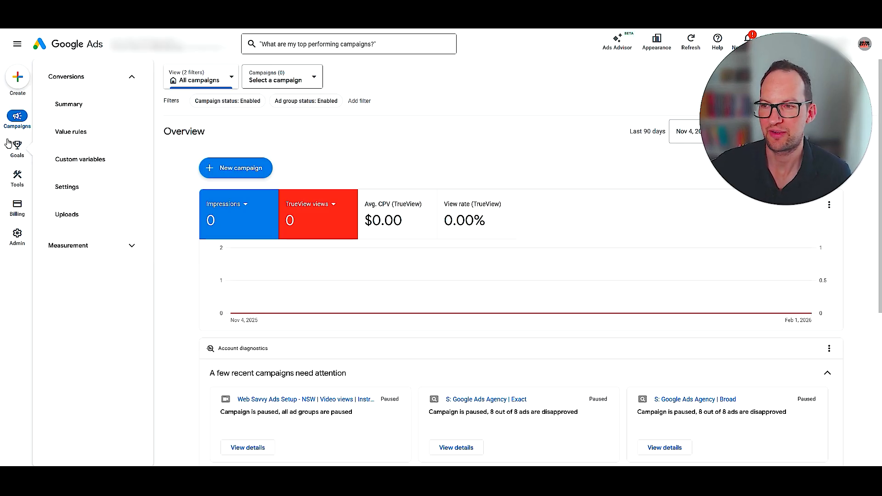
click(60, 110)
scroll(379, 164, down, 1)
scroll(379, 165, down, 3)
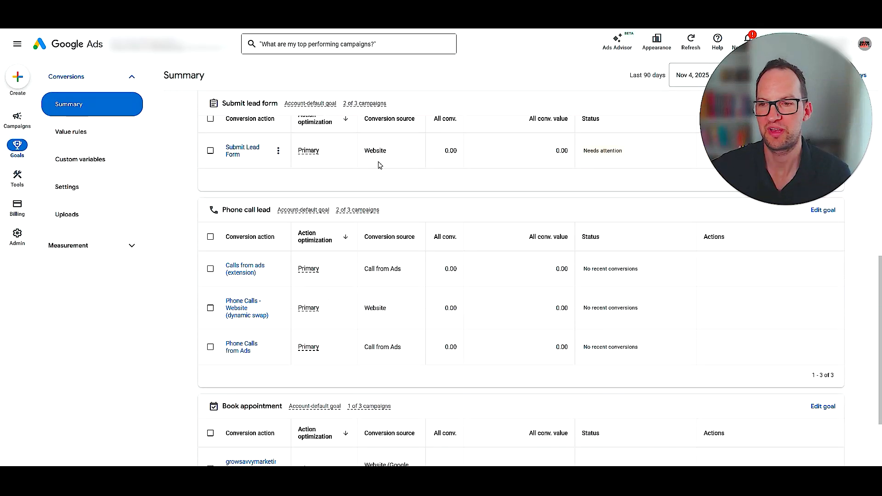
click(233, 272)
click(709, 351)
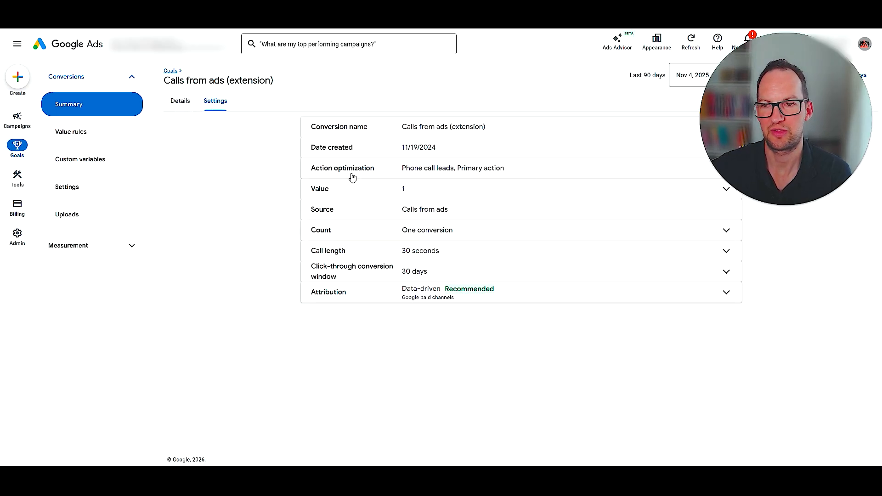
- Set the action optimization to Primary action used for bidding optimization and save it
click(464, 173)
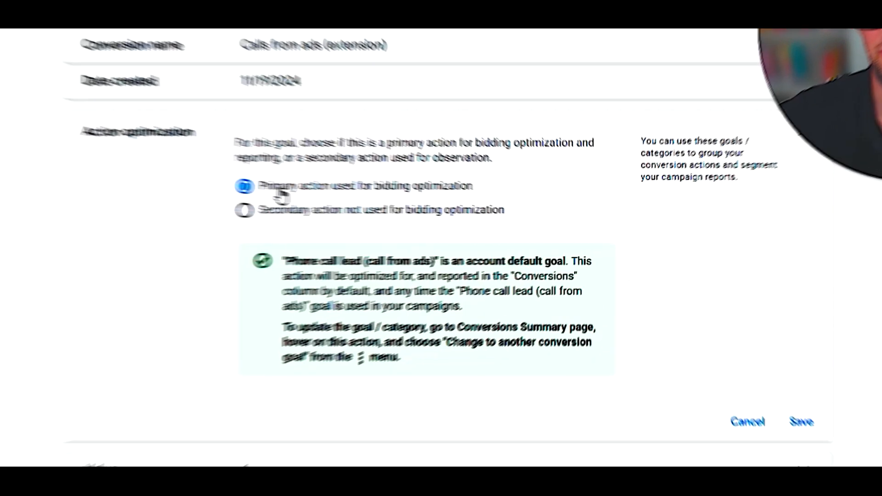
drag(253, 184, 490, 183)
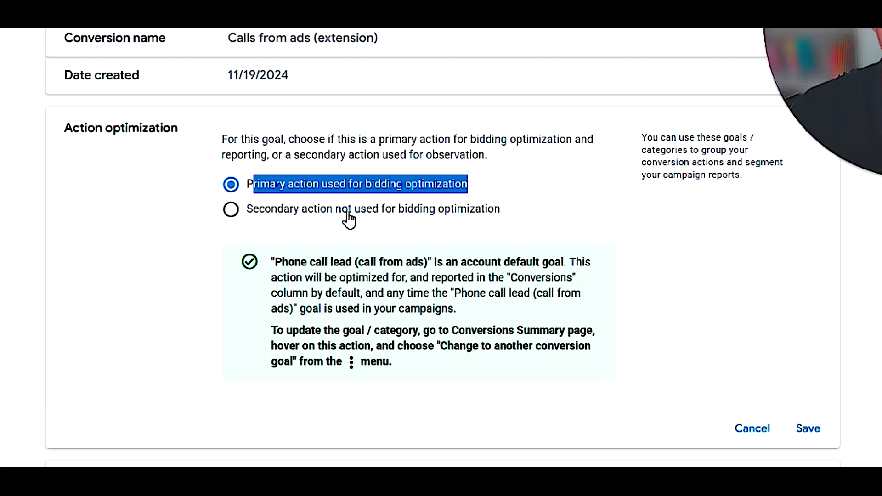
click(278, 186)
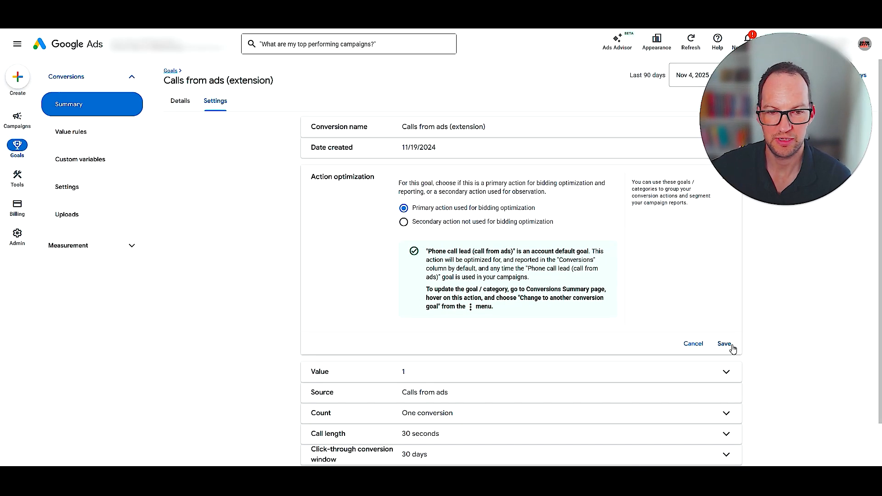
click(723, 344)
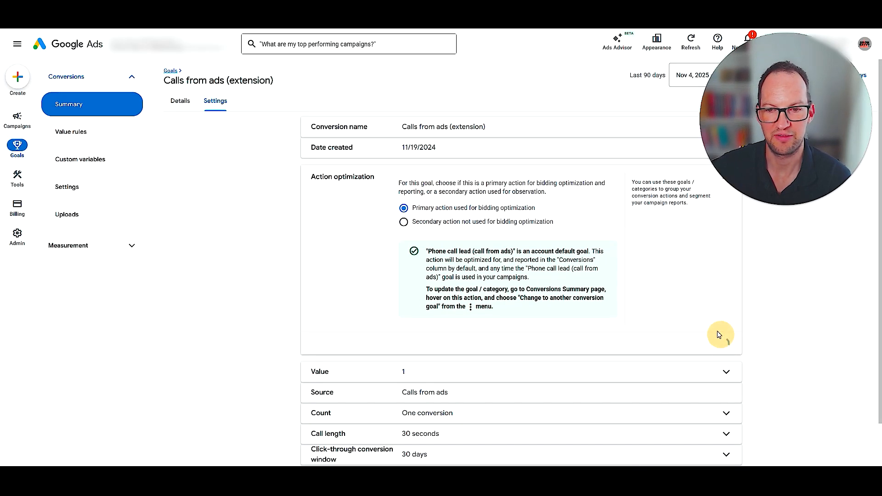
- Return to the conversions summary and examine the optimization and status of the Phone call lead conversion actions
scroll(437, 176, down, 10)
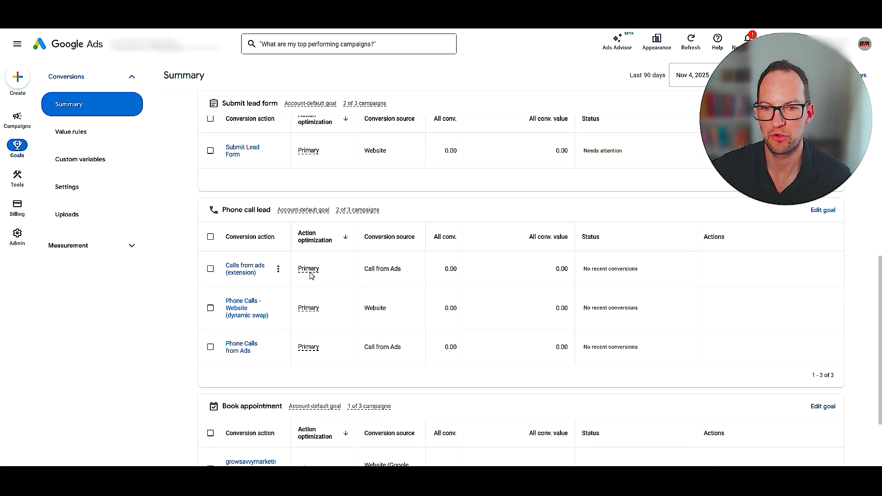
click(635, 75)
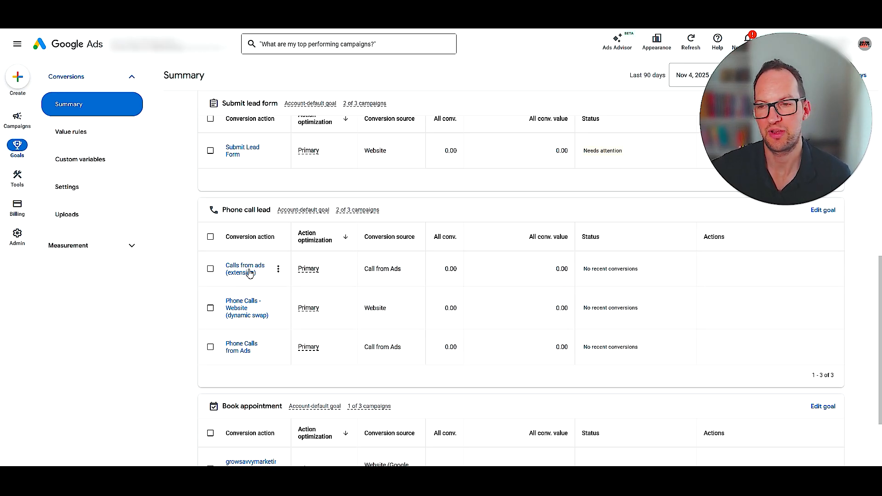
mouse_move(585, 270)
scroll(597, 275, down, 2)
scroll(615, 339, up, 2)
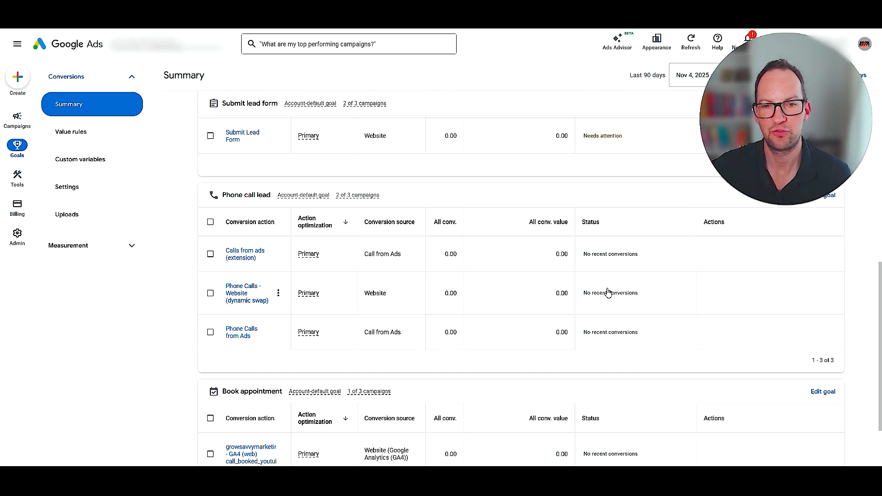
scroll(614, 265, up, 1)
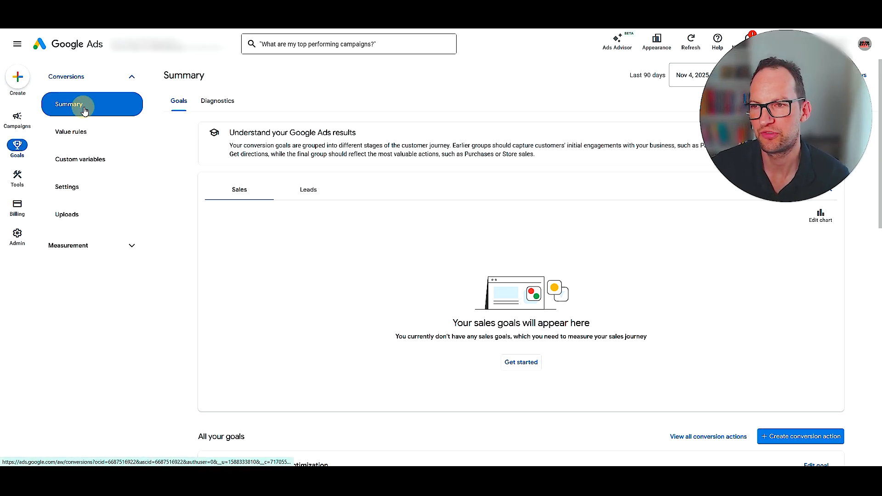
- Start a new Phone call lead conversion action with Calls from website visits as the data source
scroll(738, 315, down, 1)
click(789, 396)
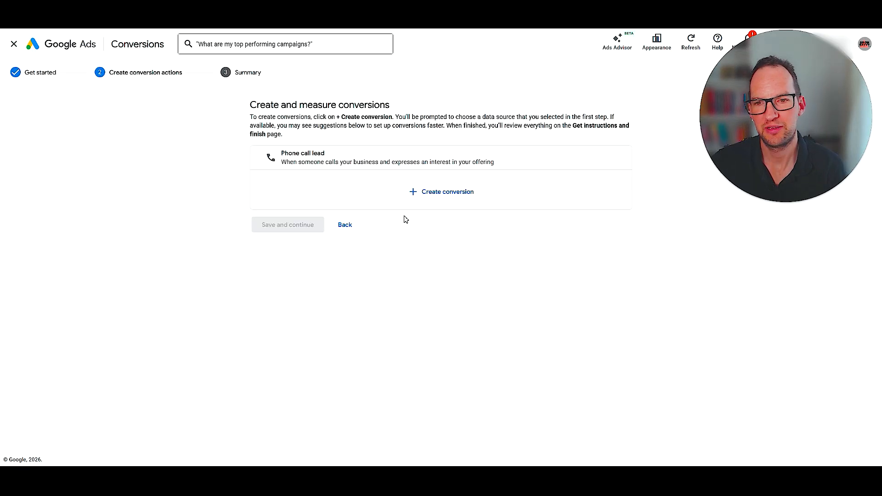
click(437, 195)
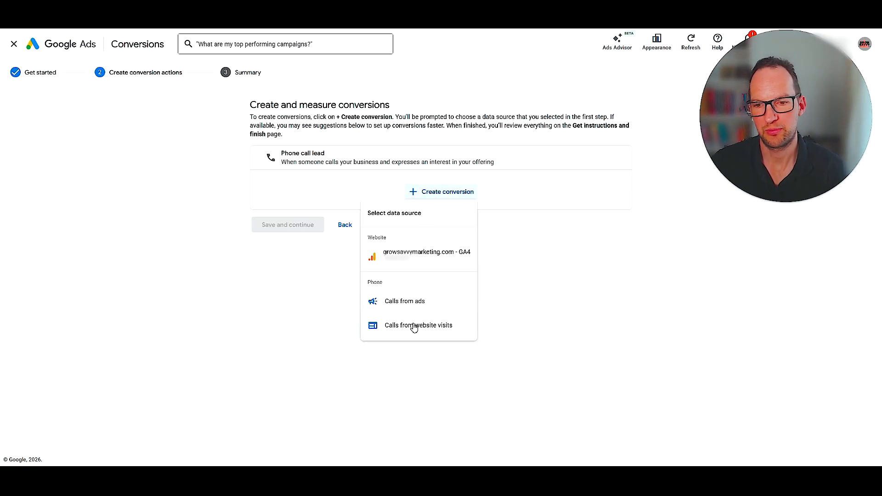
click(408, 327)
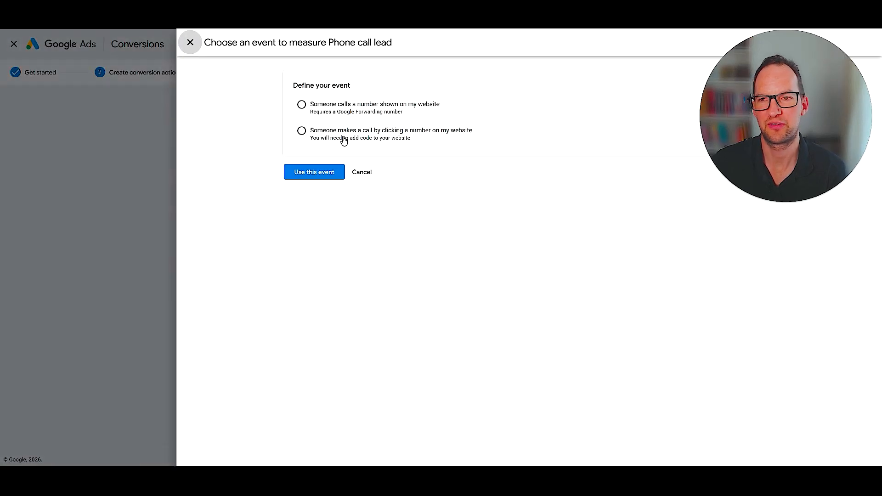
- Define the event as Someone calls a number shown on my website, with Australia as country and the business phone number callers should reach
click(301, 105)
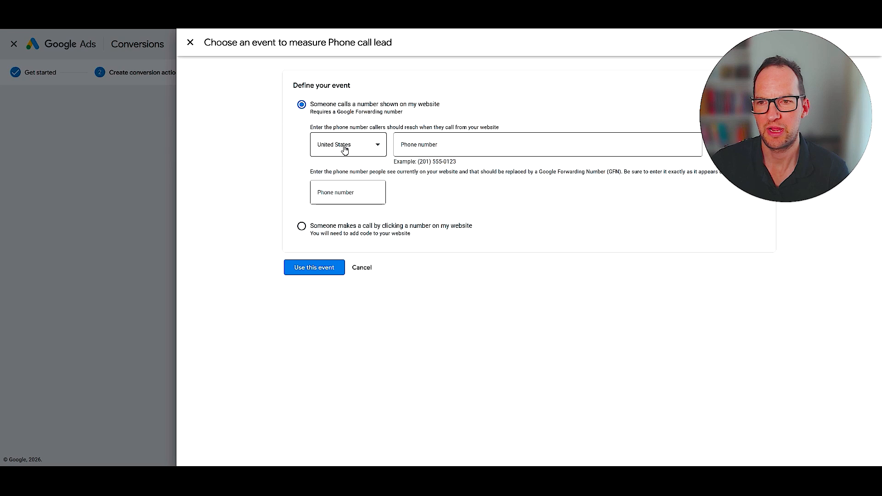
click(328, 151)
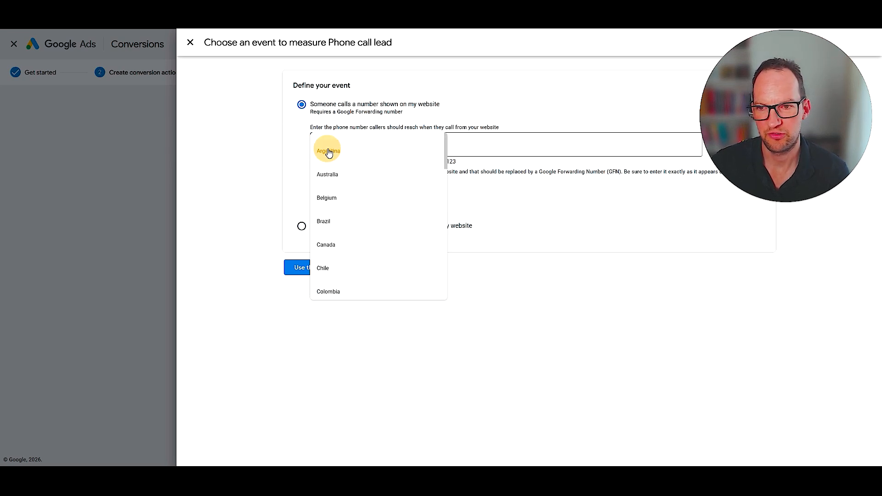
scroll(331, 153, up, 10)
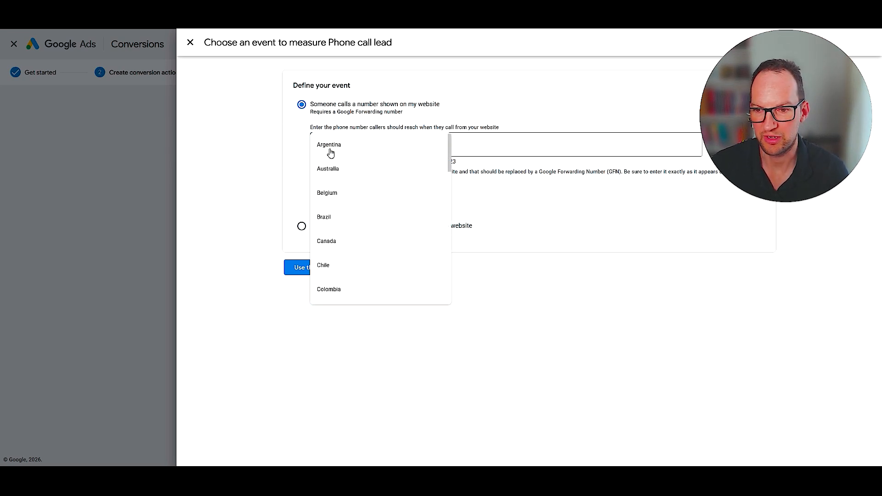
click(356, 170)
click(438, 146)
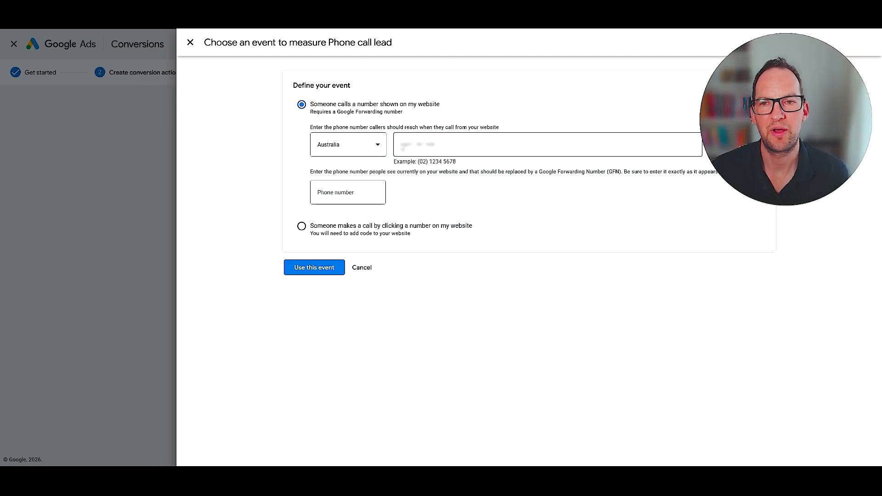
drag(403, 146, 443, 144)
key(BackSpace)
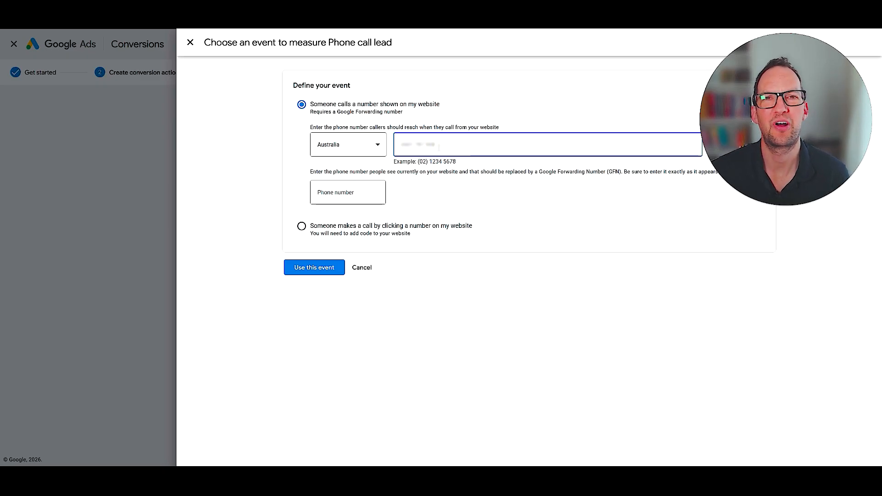
- Enter the replaceable phone number as it appears in the website's contact section and footer, and save the event to continue
click(336, 194)
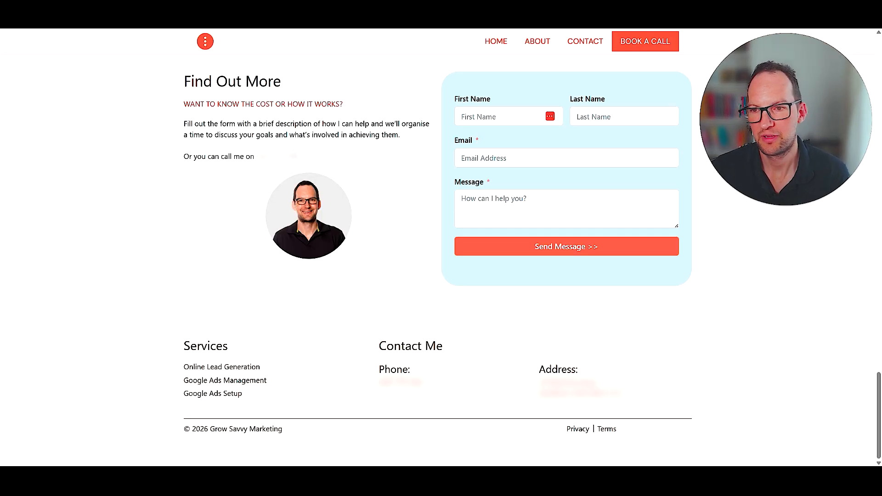
drag(255, 157, 299, 156)
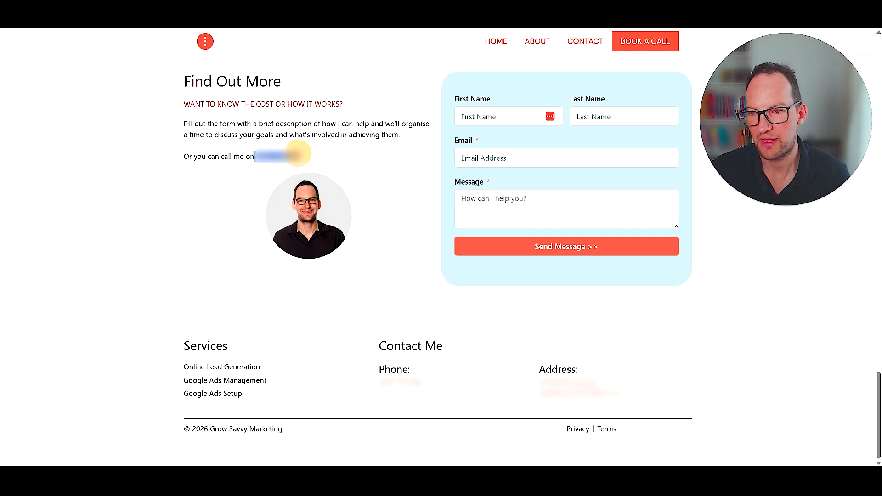
mouse_move(369, 386)
mouse_down()
mouse_move(429, 386)
mouse_move(378, 385)
mouse_up()
click(426, 384)
click(376, 390)
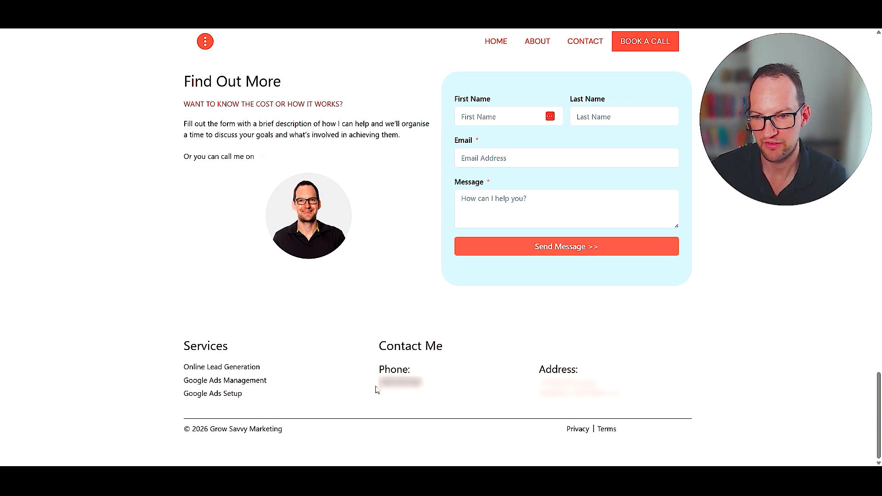
key(alt+Tab)
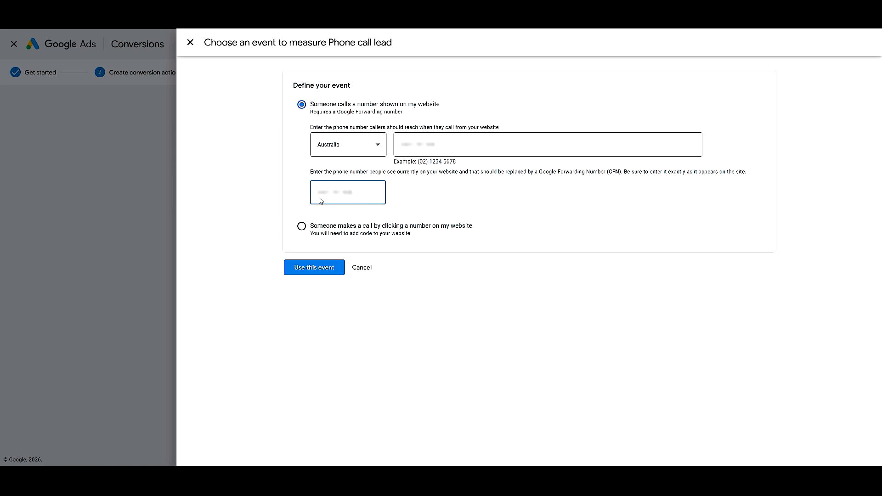
click(325, 273)
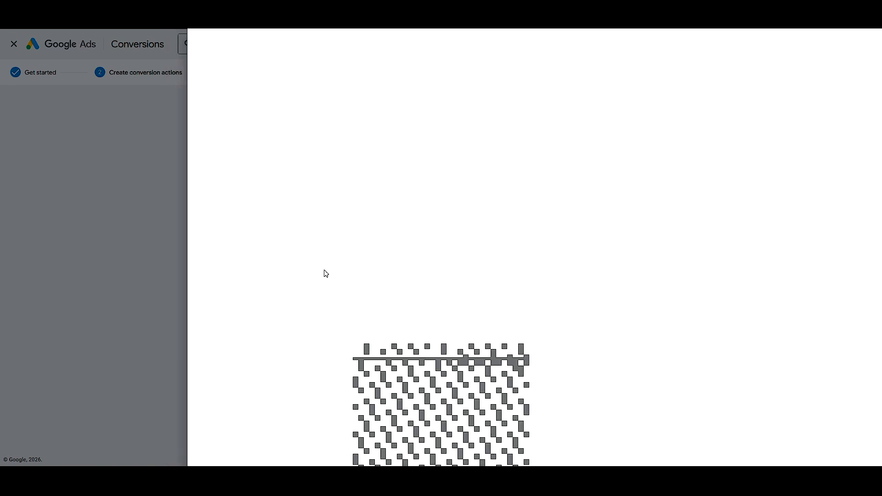
click(279, 273)
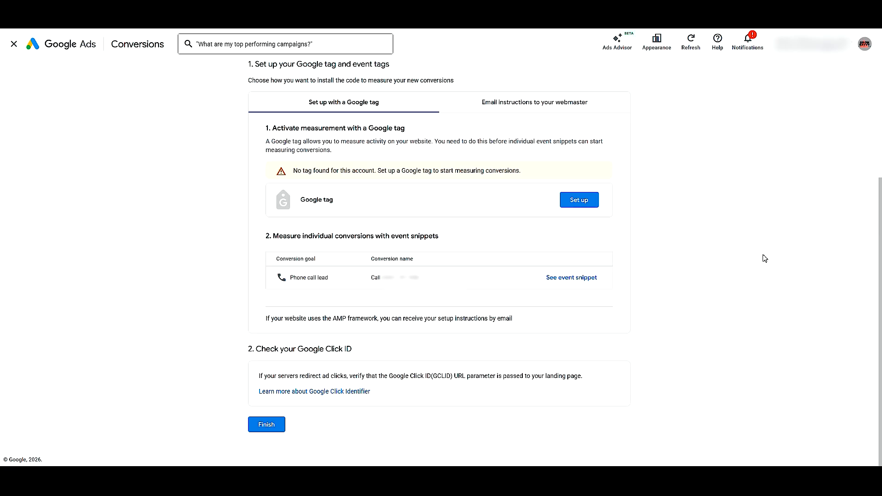
- Examine the Google tag and event snippet setup instructions for the Phone call lead conversion
triple_click(316, 200)
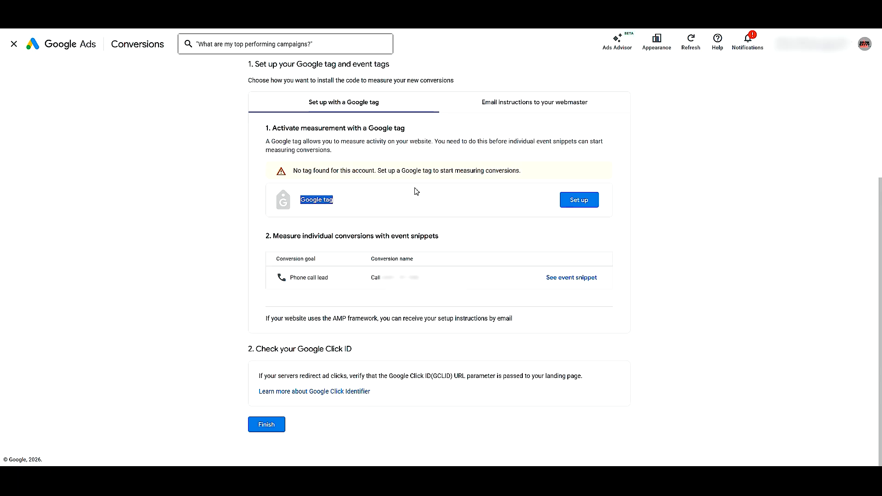
click(302, 238)
drag(283, 233, 445, 238)
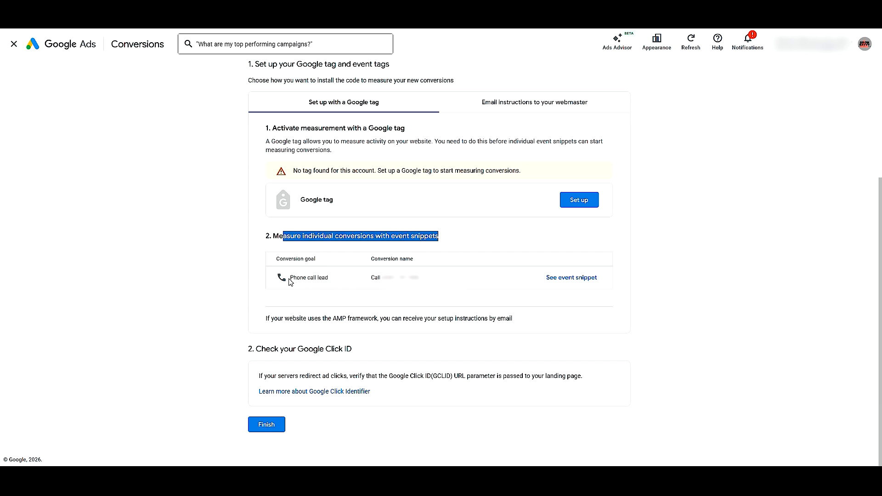
drag(289, 278, 351, 277)
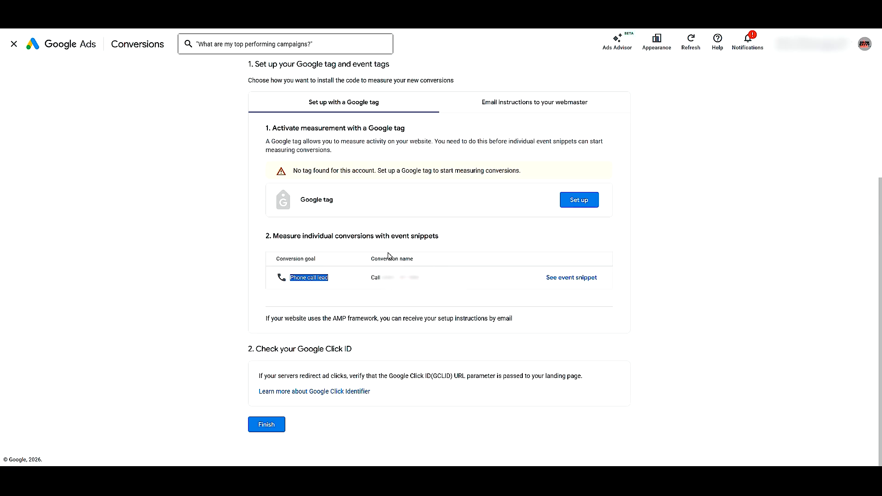
- Open the event snippet of the new Phone call lead conversion and copy its full script
drag(377, 259, 418, 259)
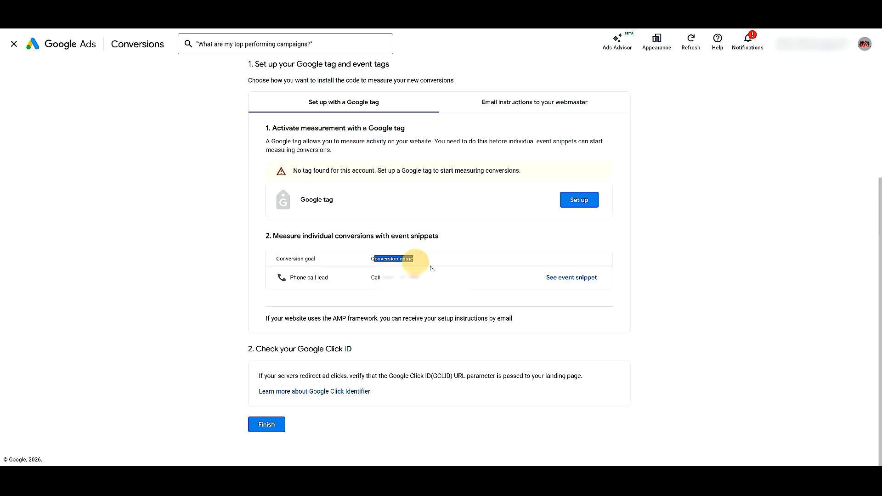
click(570, 279)
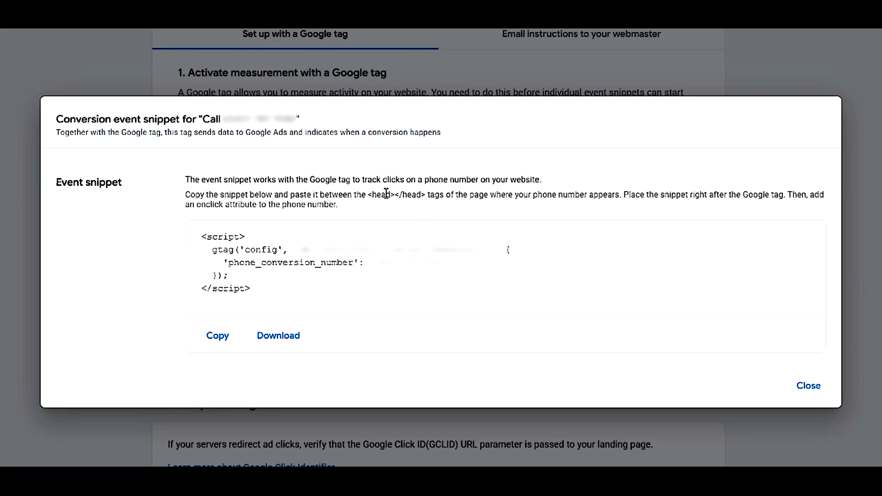
drag(368, 194, 427, 191)
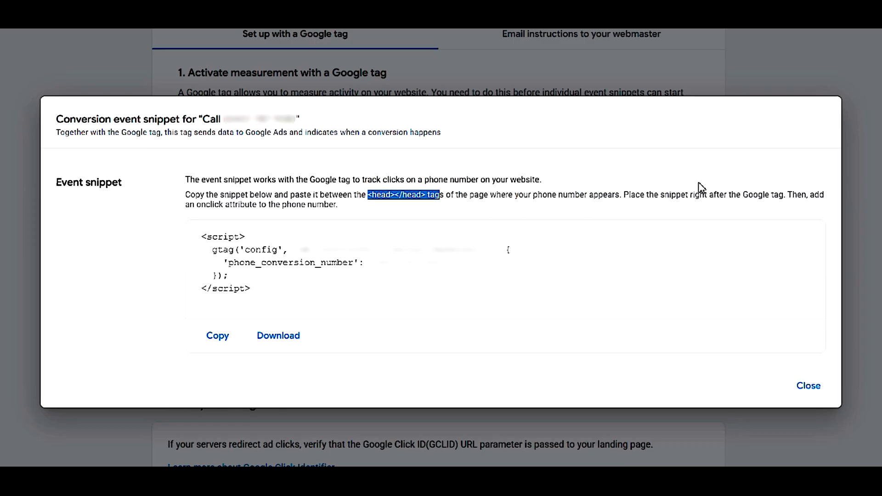
click(280, 288)
drag(281, 288, 202, 239)
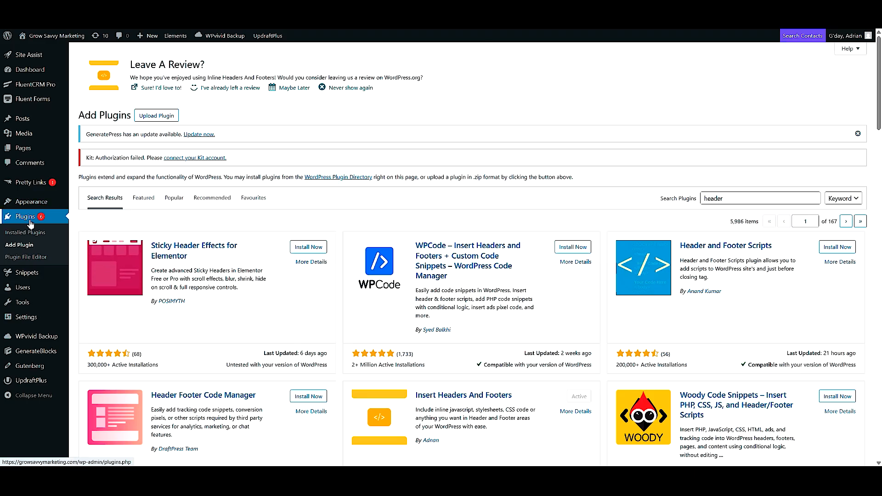
- In the WordPress Add Plugins page, install and activate WPCode – Insert Headers and Footers from the "header" search results
double_click(714, 200)
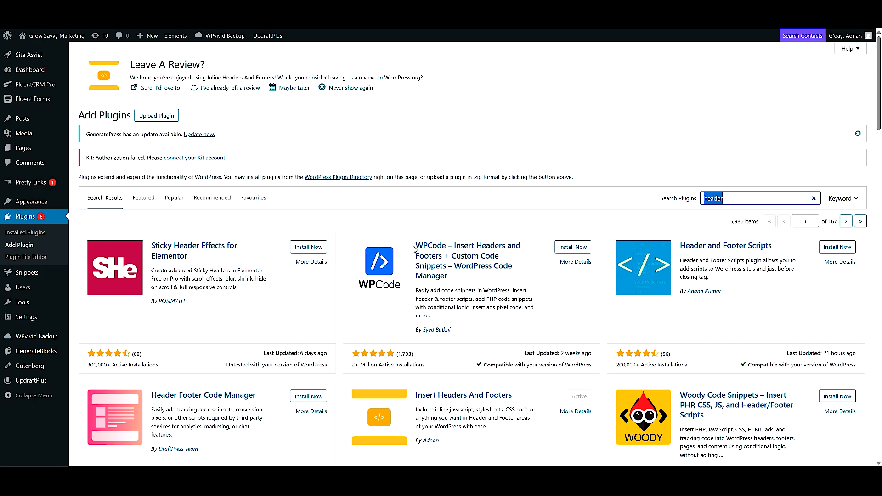
drag(528, 290, 474, 226)
click(572, 246)
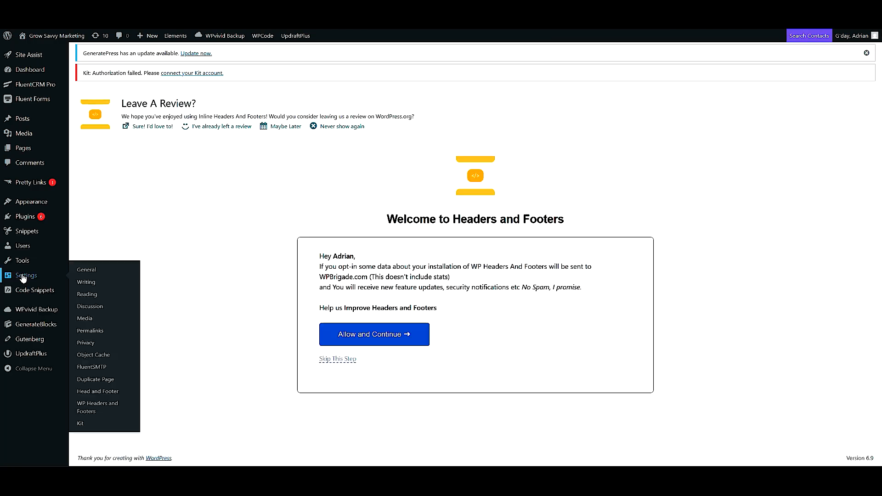
- Open the WP Headers and Footers settings in WordPress and skip the plugin's data-sharing opt-in
mouse_move(38, 289)
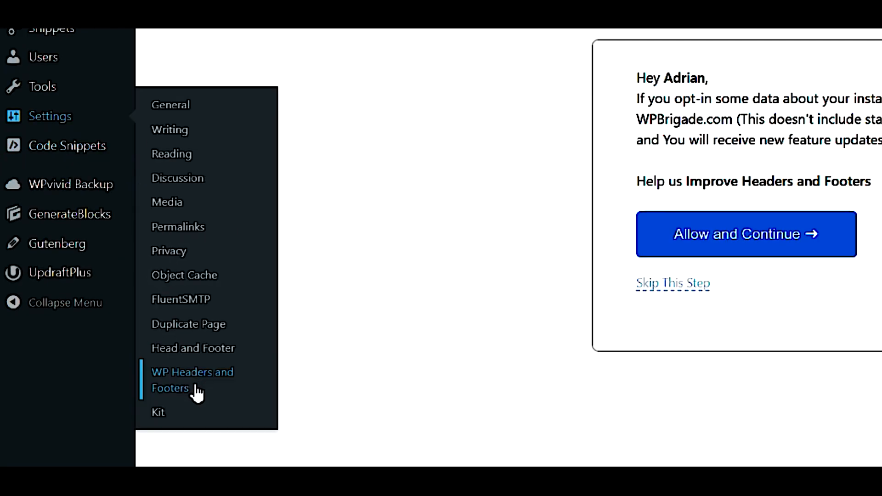
click(551, 180)
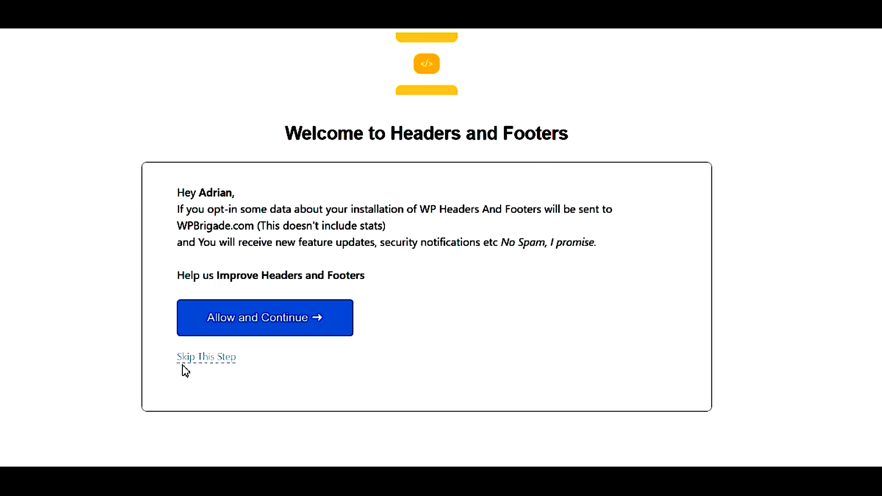
click(192, 362)
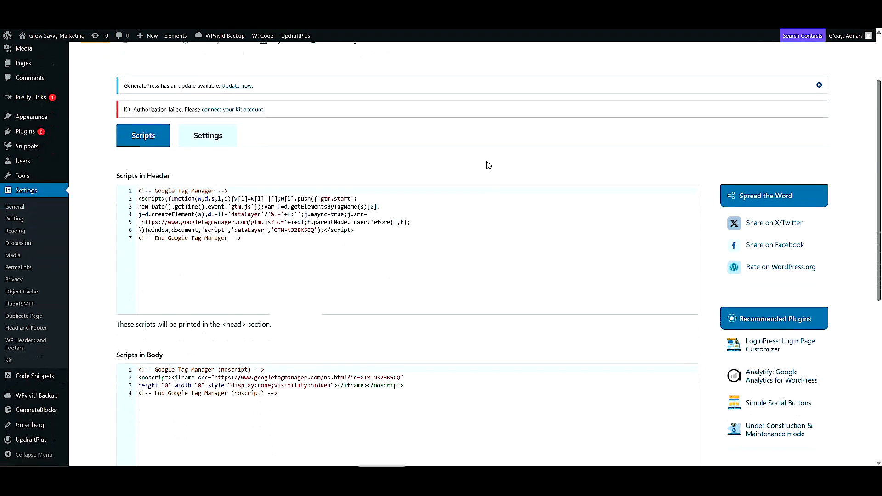
- Paste the event snippet into Scripts in Header, one blank line below the Google Tag Manager code, and save the scripts
drag(120, 261, 171, 263)
scroll(205, 257, down, 2)
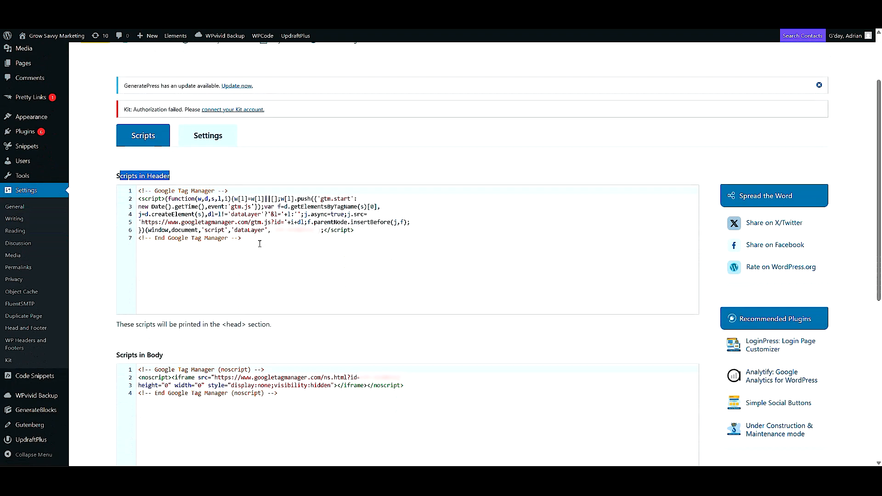
click(260, 244)
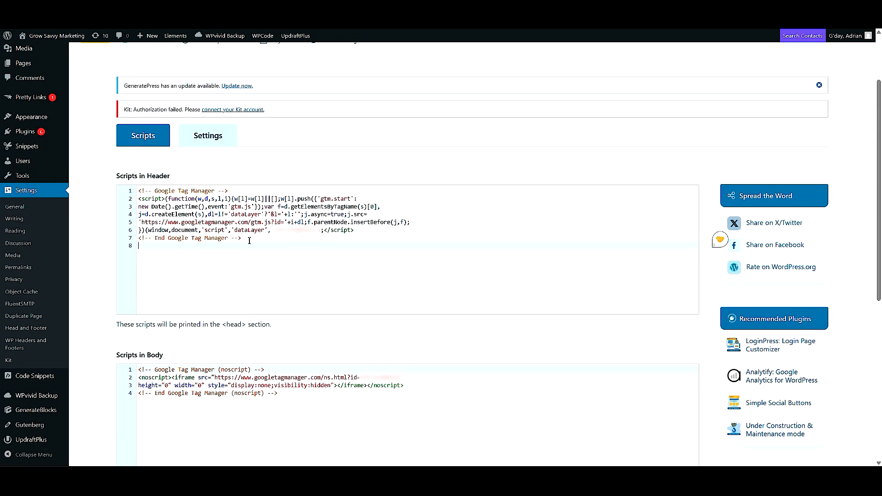
key(Return)
key(Return)
key(Return)
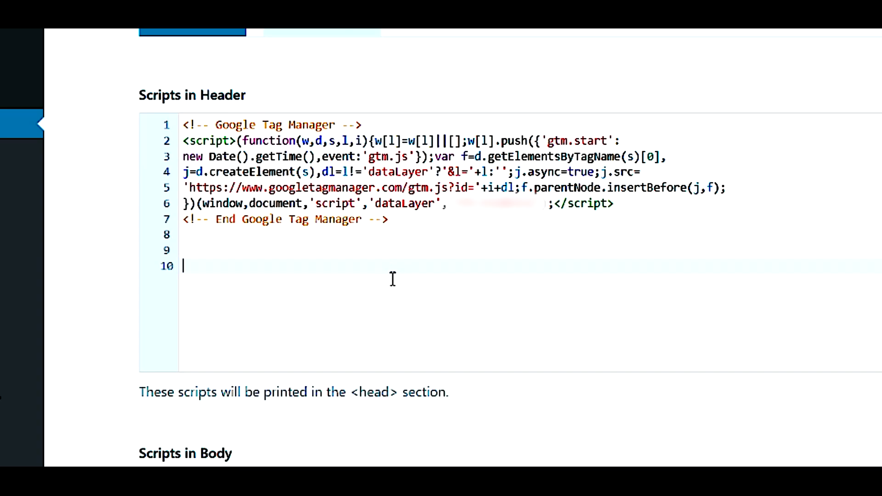
key(BackSpace)
key(ctrl+v)
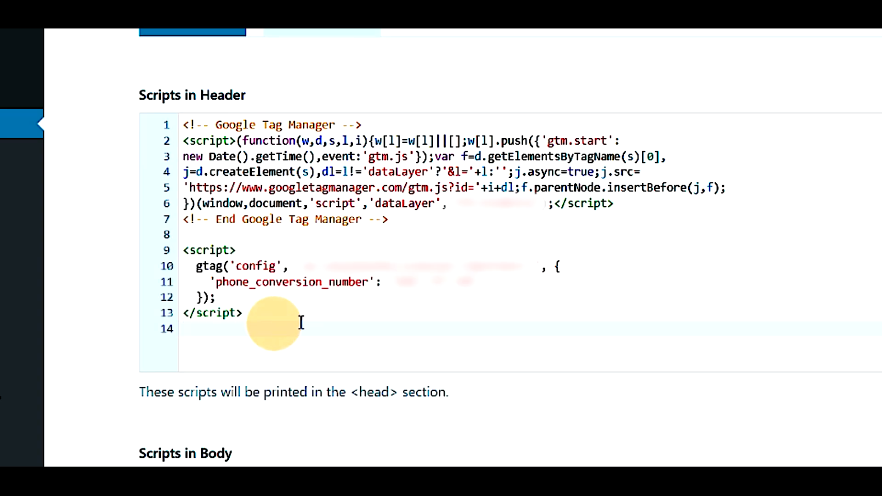
scroll(275, 327, down, 10)
click(151, 411)
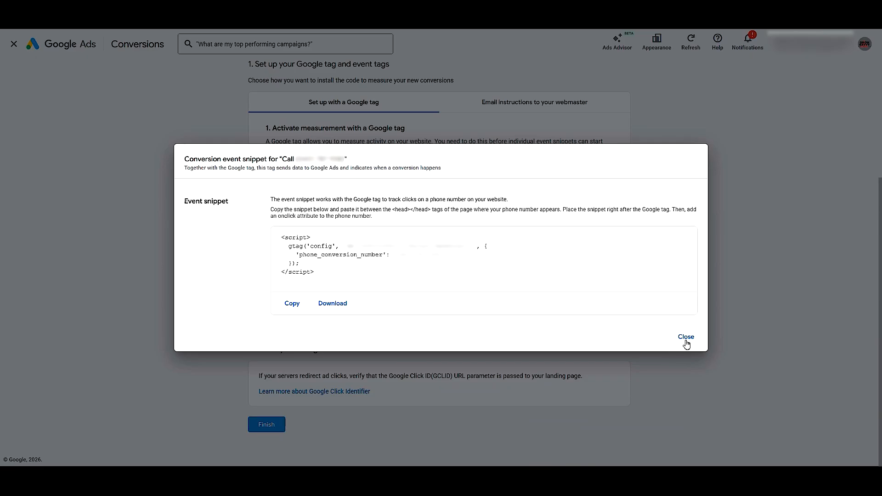
- Back in Google Ads, close the event snippet, finish the setup, and open the new website call conversion action under Phone call lead
click(684, 338)
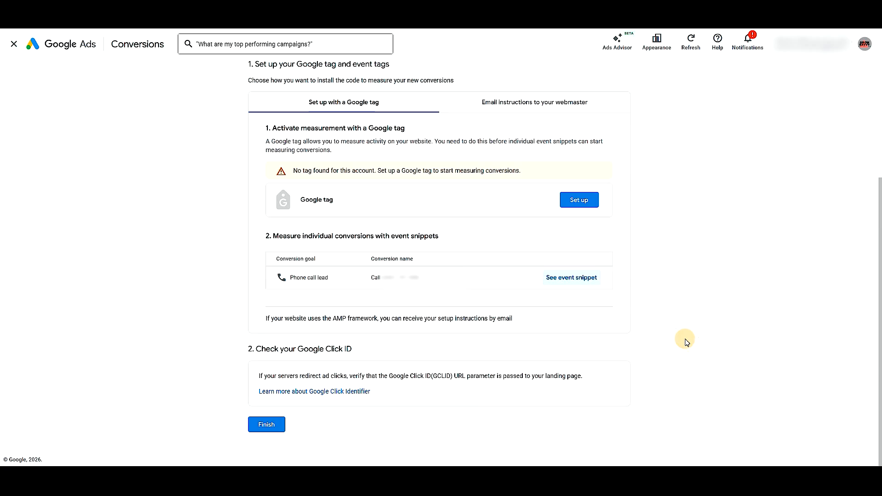
click(266, 424)
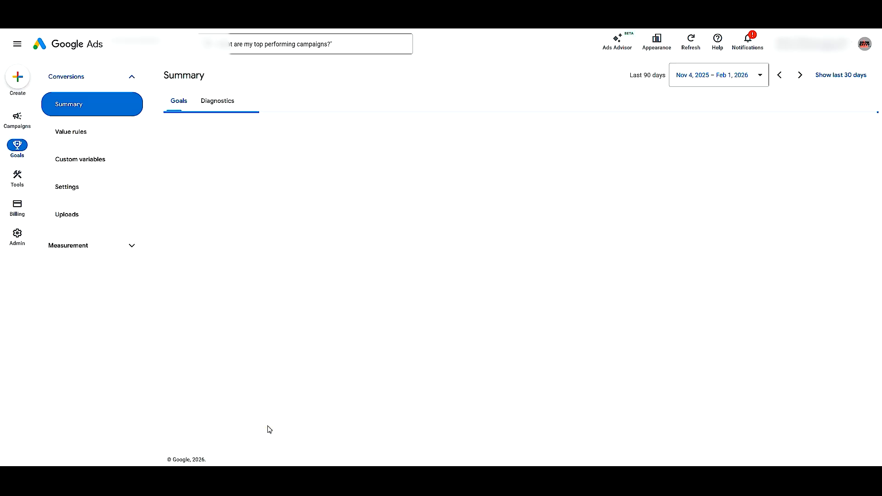
scroll(347, 235, down, 5)
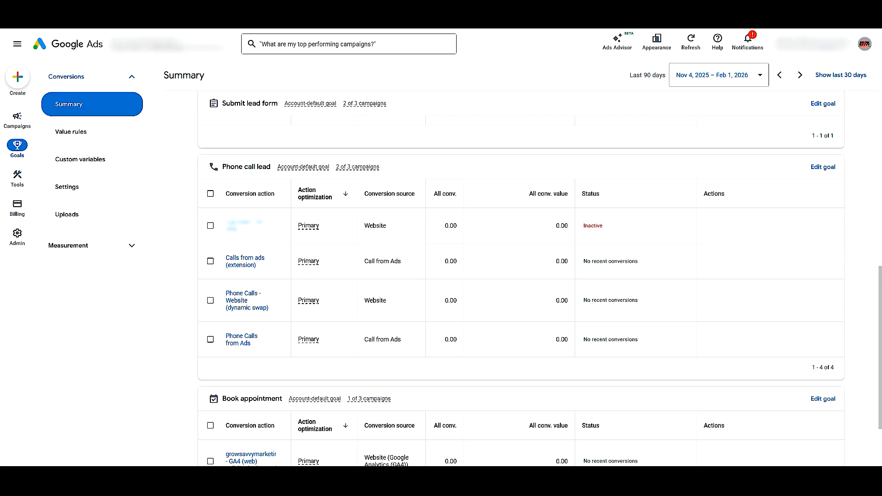
click(237, 269)
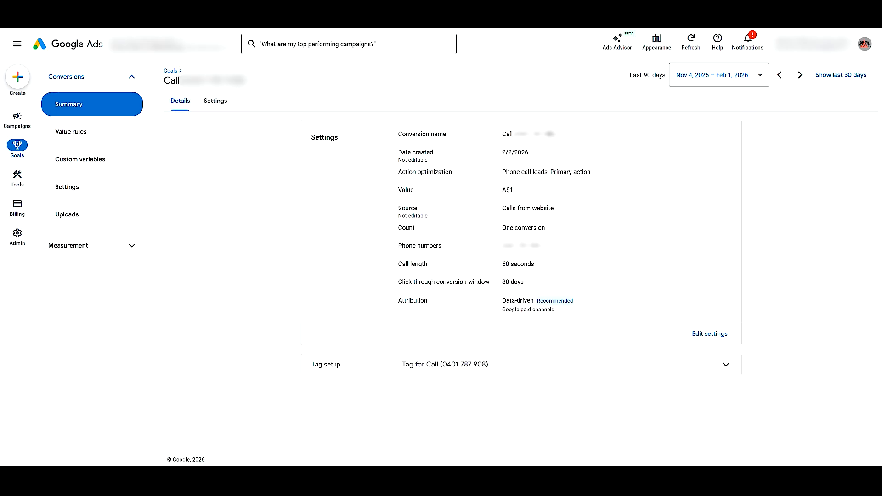
- Rename the conversion action as Calls from Website (Dynamic Swap) and save the name
click(710, 332)
click(457, 125)
drag(467, 133, 347, 127)
text(Calls from Website (Dynamic Swap))
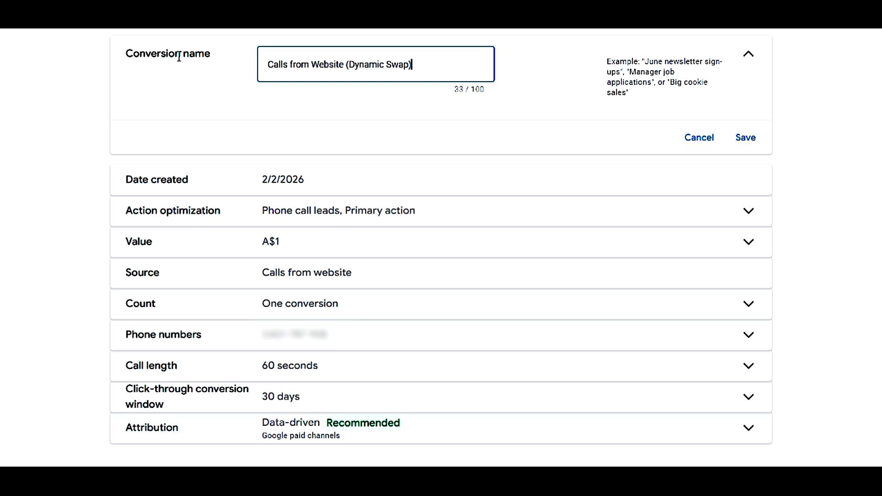
click(745, 135)
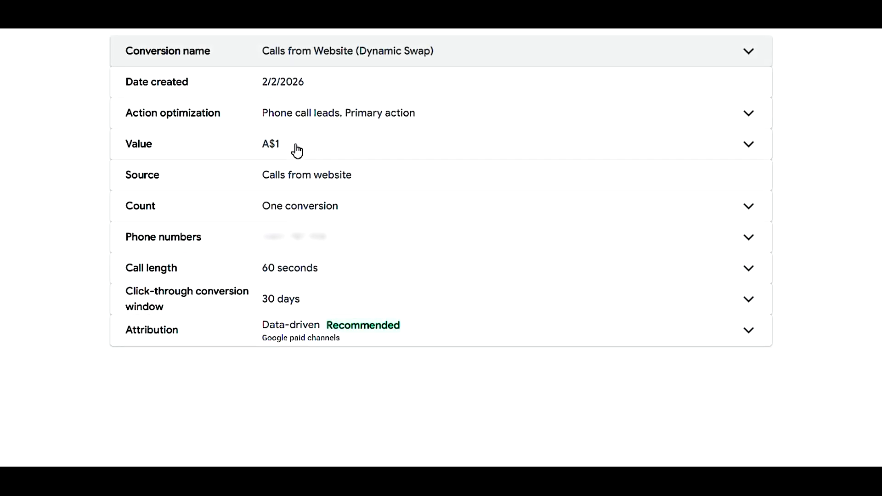
- Keep the conversion count at One, set the minimum call length to 30 seconds, and save the setting
click(315, 173)
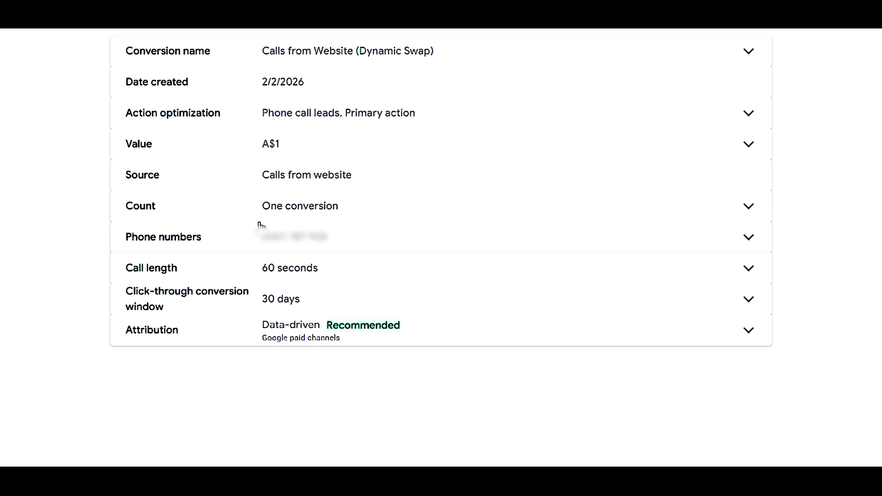
click(466, 209)
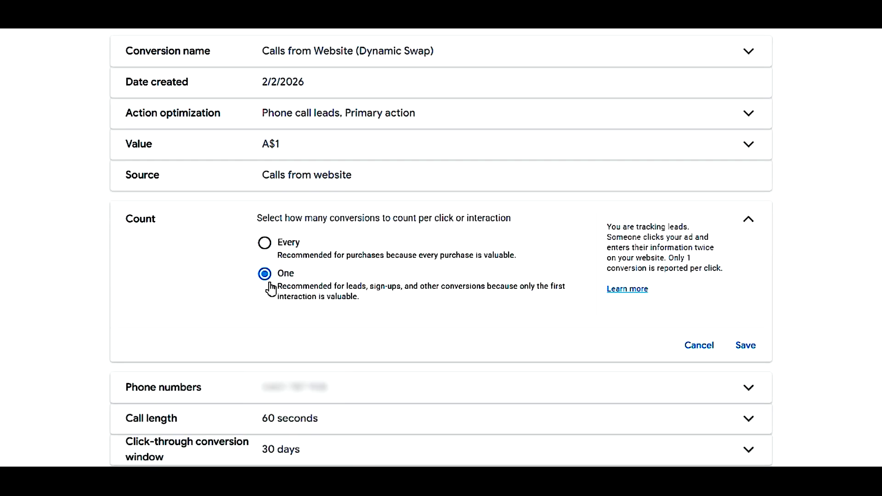
scroll(271, 288, down, 1)
click(311, 360)
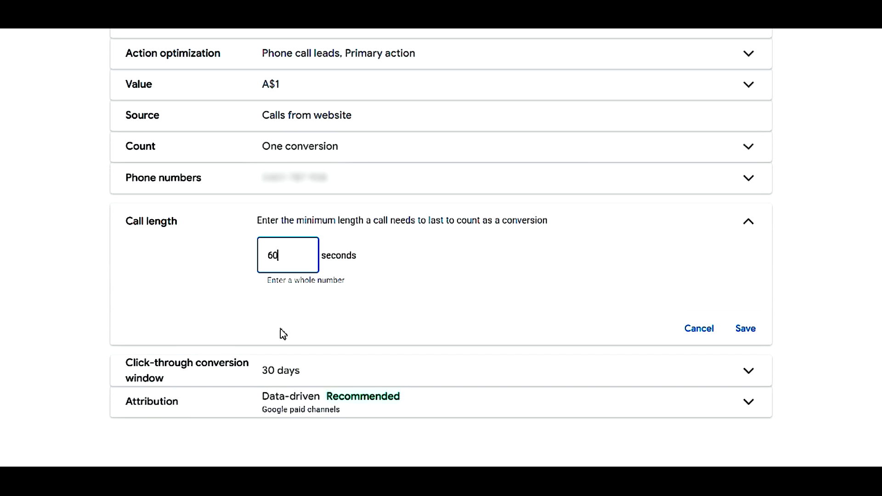
drag(282, 256, 183, 252)
text(30)
click(573, 308)
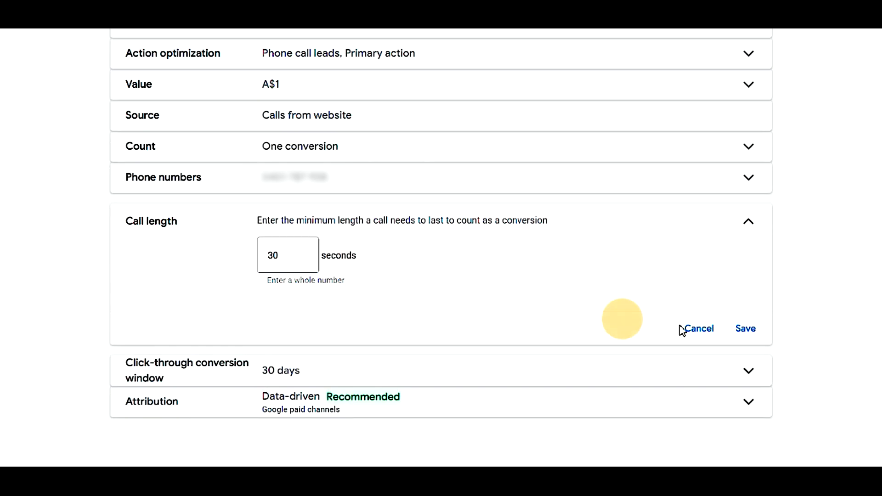
click(740, 329)
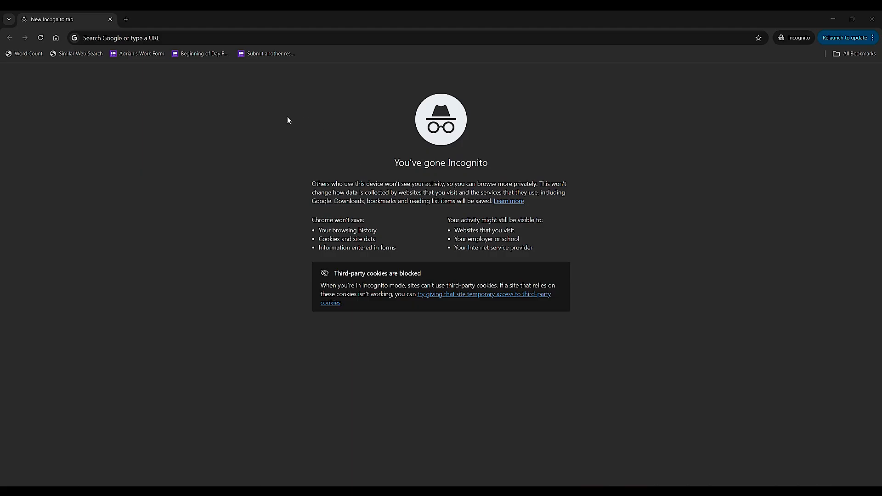
- In an incognito Chrome window, open growsavvymarketing.com and reload it with #google-wcc-debug appended to the address
click(167, 40)
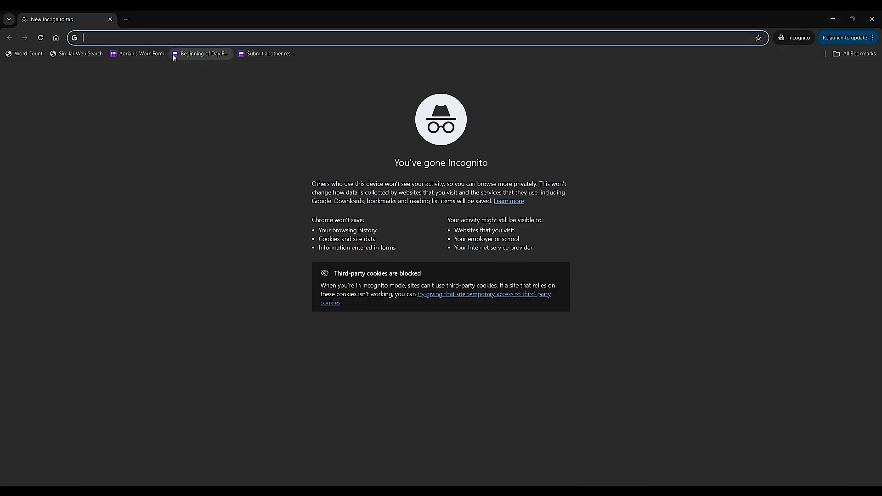
text(https://growsavvymarketing.com/)
key(Return)
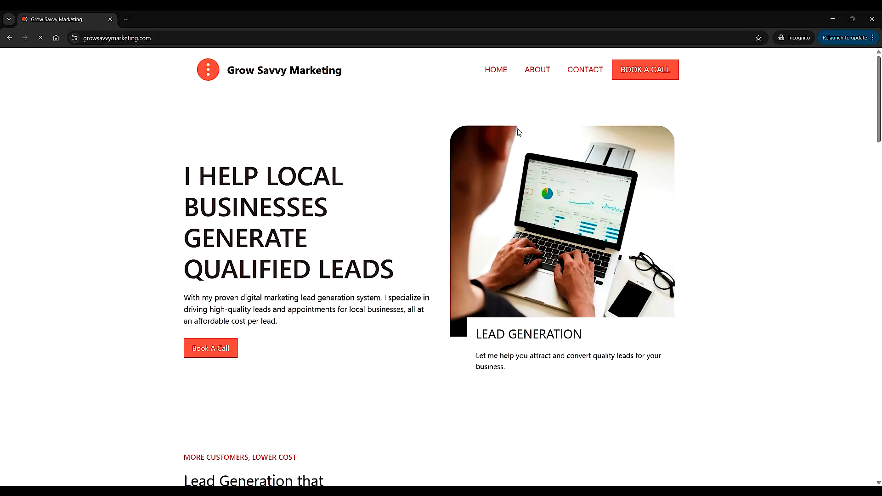
click(171, 37)
click(166, 38)
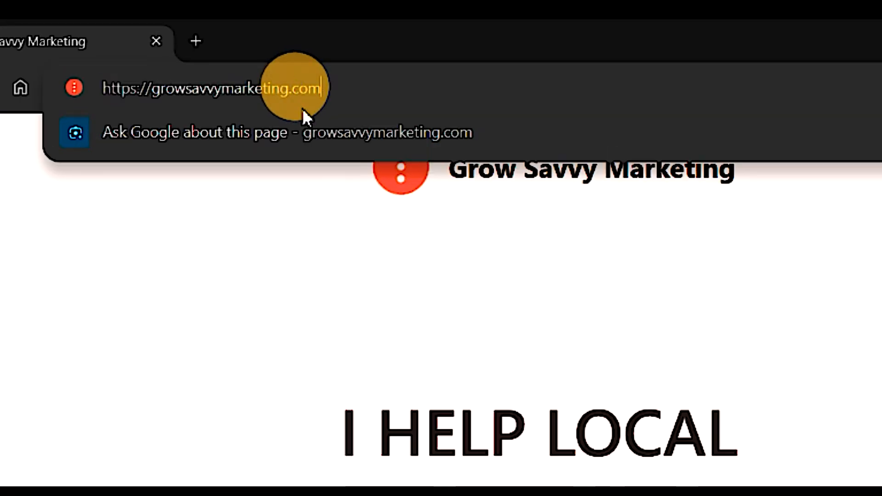
text(#google-wcc-debug)
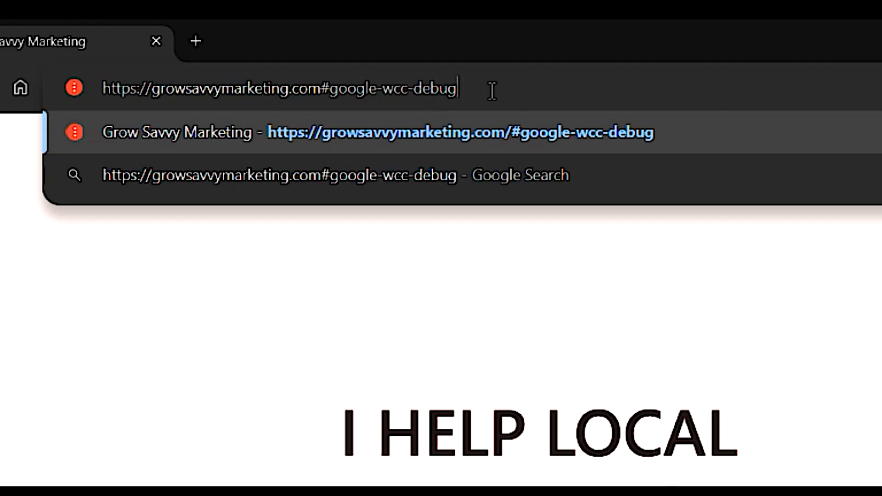
key(Return)
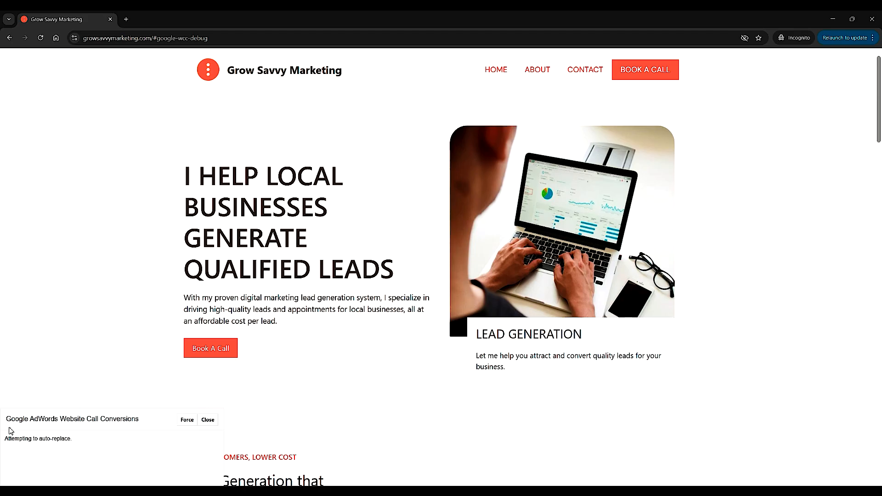
- Check the website call conversions debug panel and the footer phone number, and force the number replacement
drag(11, 418, 139, 418)
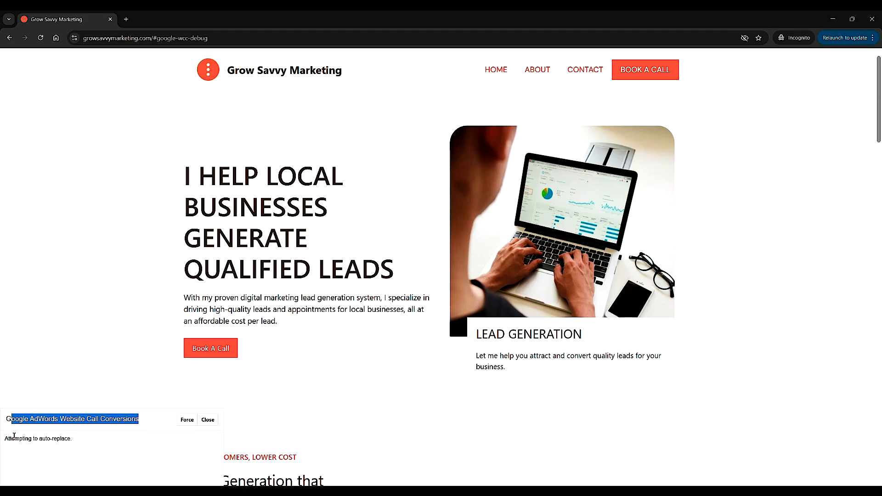
drag(12, 438, 72, 438)
click(65, 437)
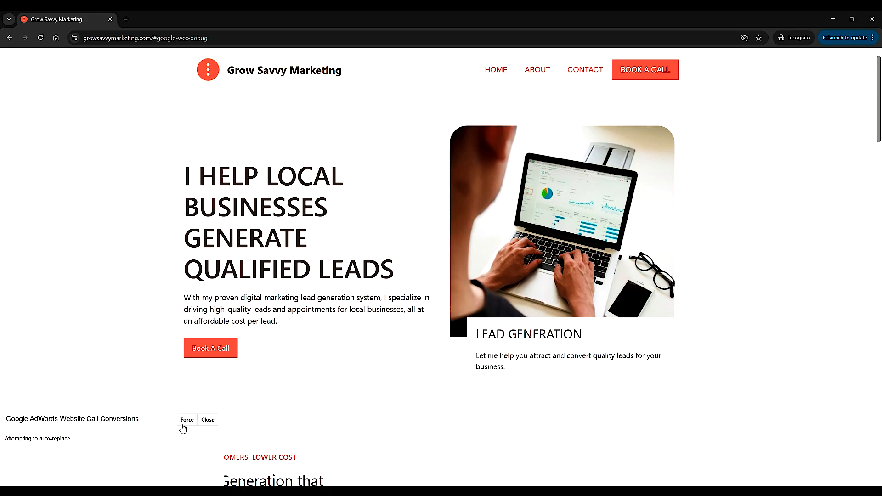
scroll(441, 333, down, 20)
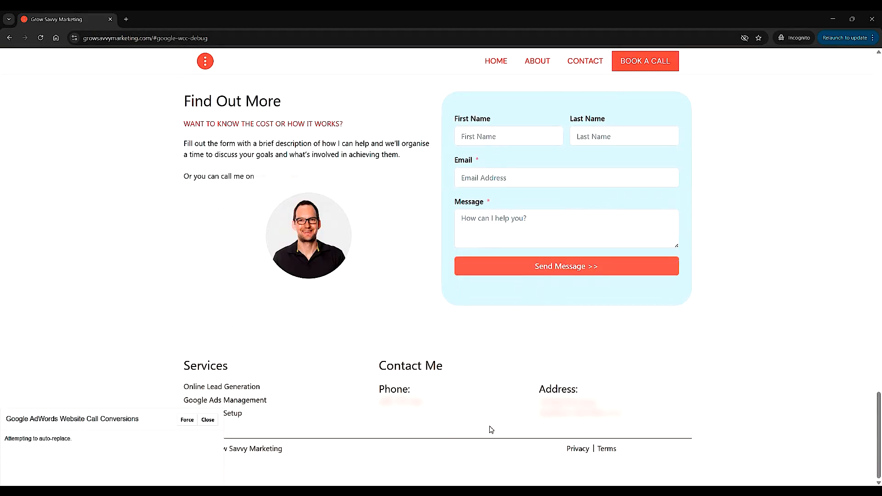
drag(379, 401, 445, 401)
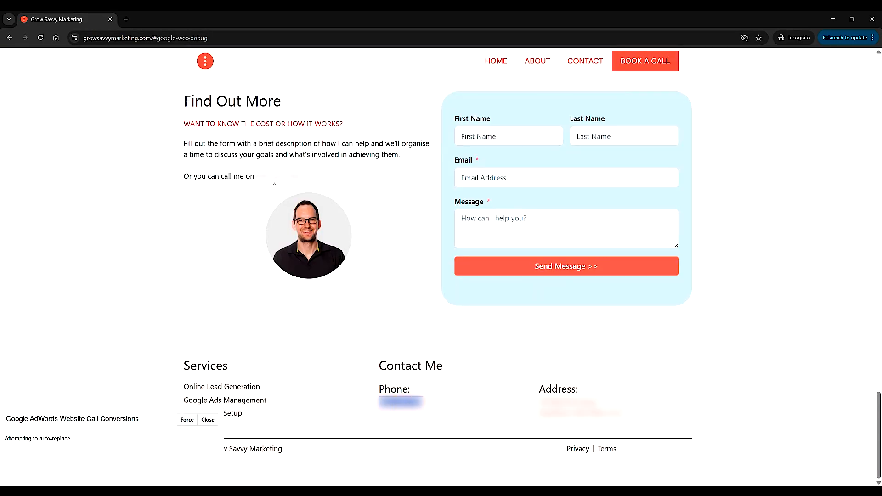
click(187, 419)
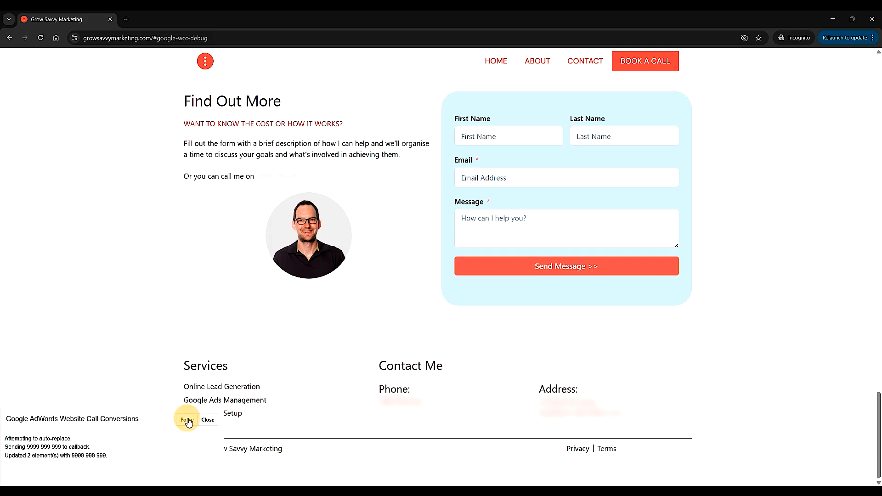
- Examine the phone numbers in the footer's Contact Me section and in the Find Out More text for the forced replacement
drag(378, 403, 421, 402)
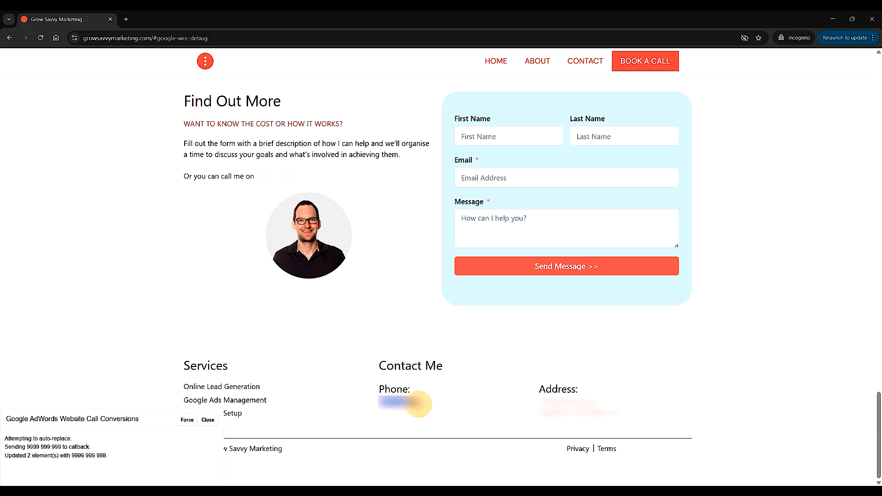
drag(257, 176, 348, 158)
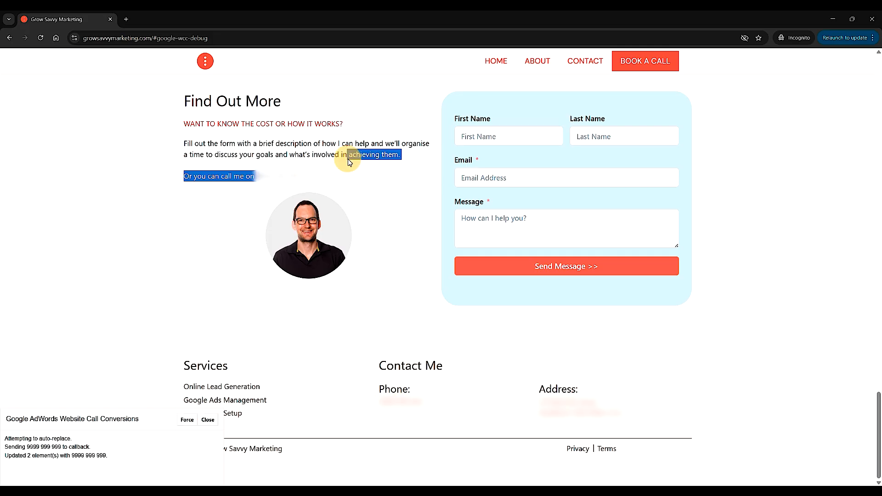
drag(304, 177, 254, 174)
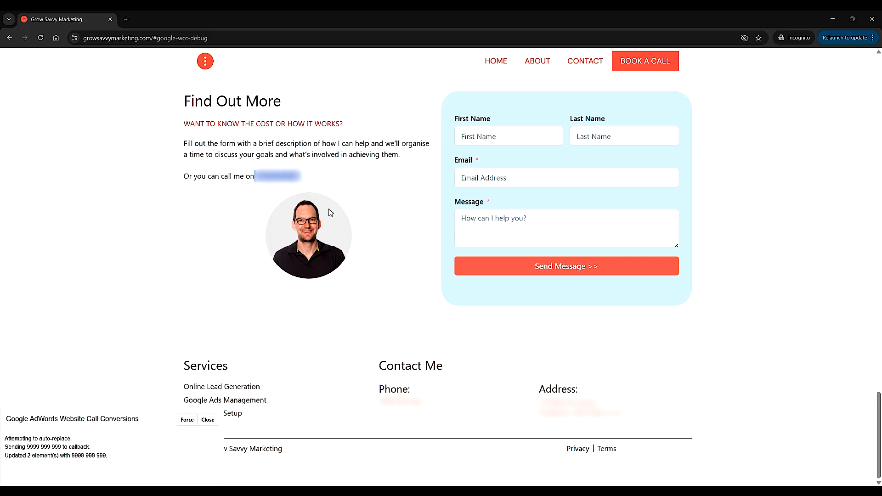
click(258, 195)
drag(378, 403, 428, 404)
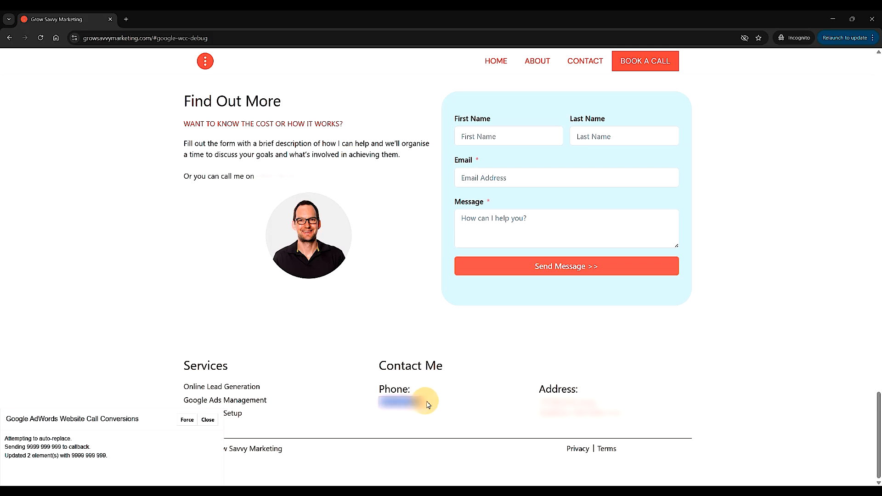
click(393, 403)
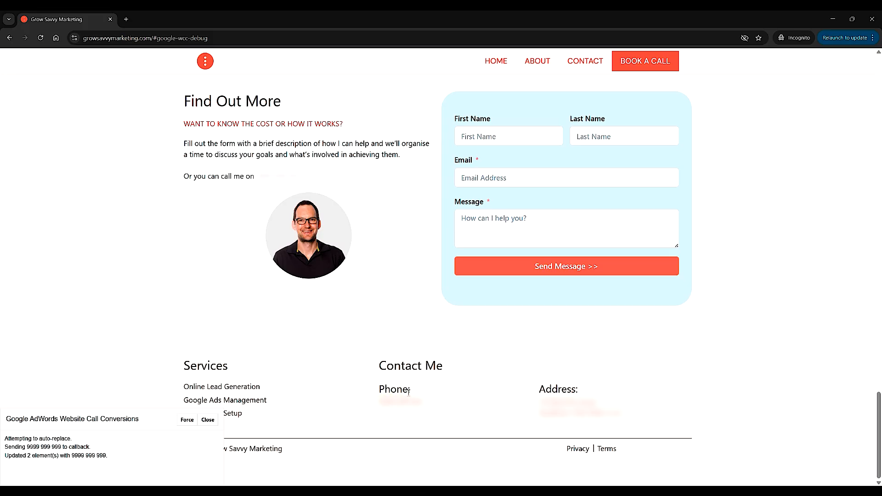
click(392, 403)
click(407, 402)
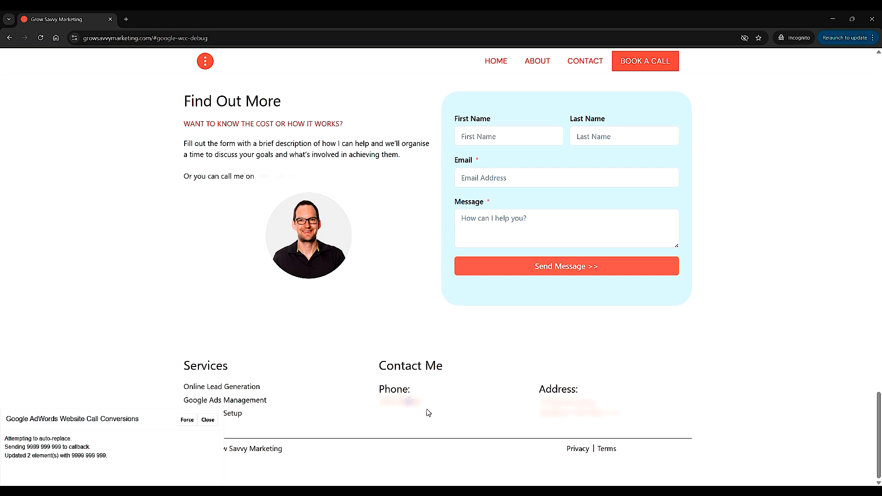